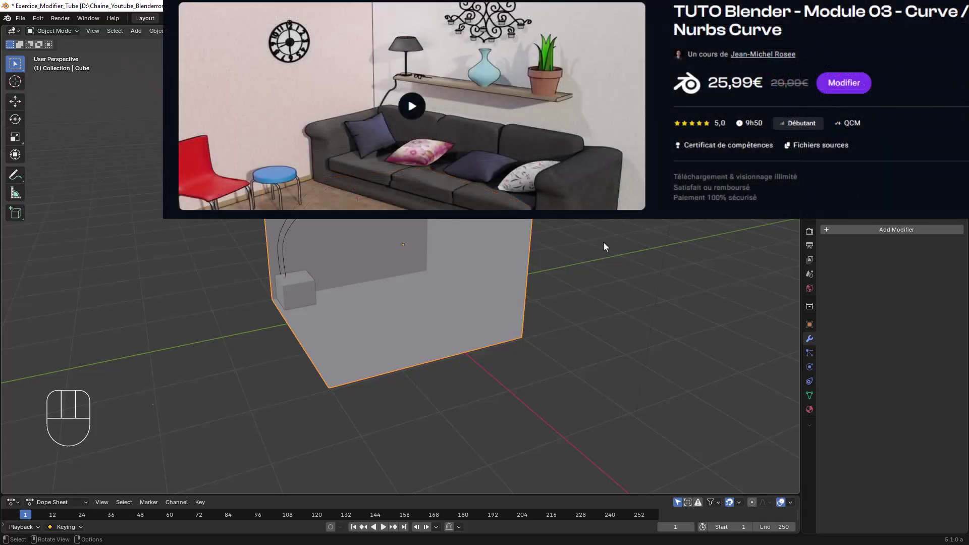
# - Add a new Bézier curve at the 3D cursor and delete it again
pyautogui.hotkey('shift', 'a')
pyautogui.moveTo(583, 254)
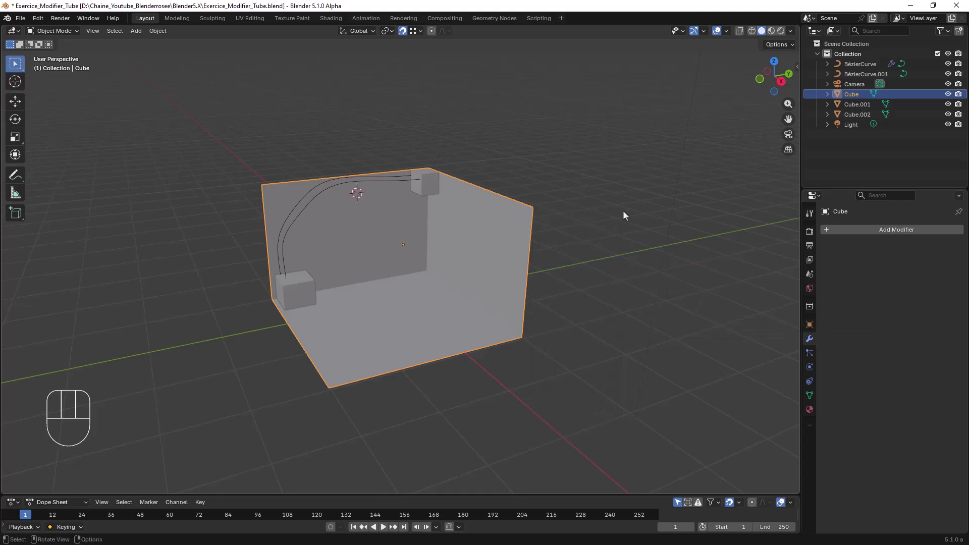
pyautogui.keyDown('shift'); pyautogui.moveTo(578, 234); pyautogui.dragTo(540, 257, button='middle'); pyautogui.keyUp('shift')
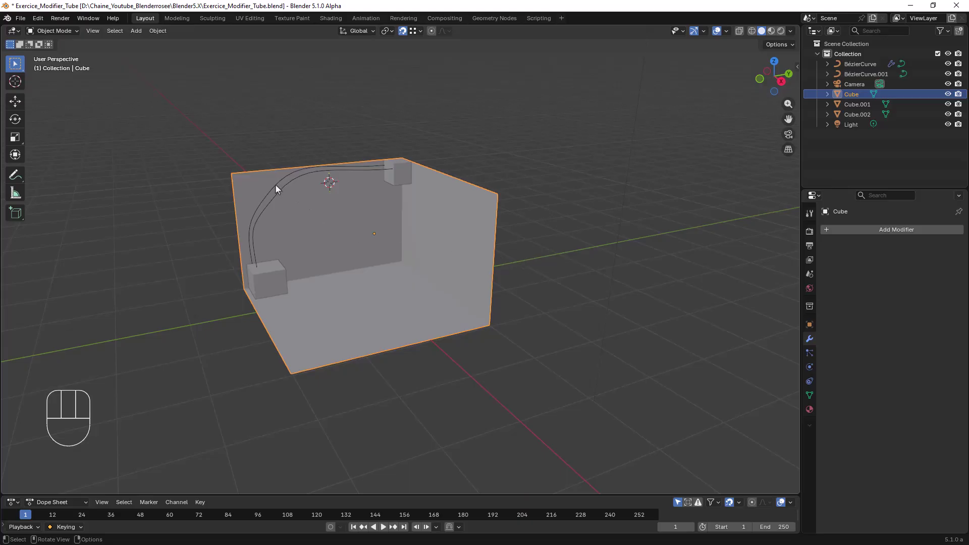
pyautogui.click(275, 184)
pyautogui.moveTo(374, 245); pyautogui.dragTo(353, 233, button='middle')
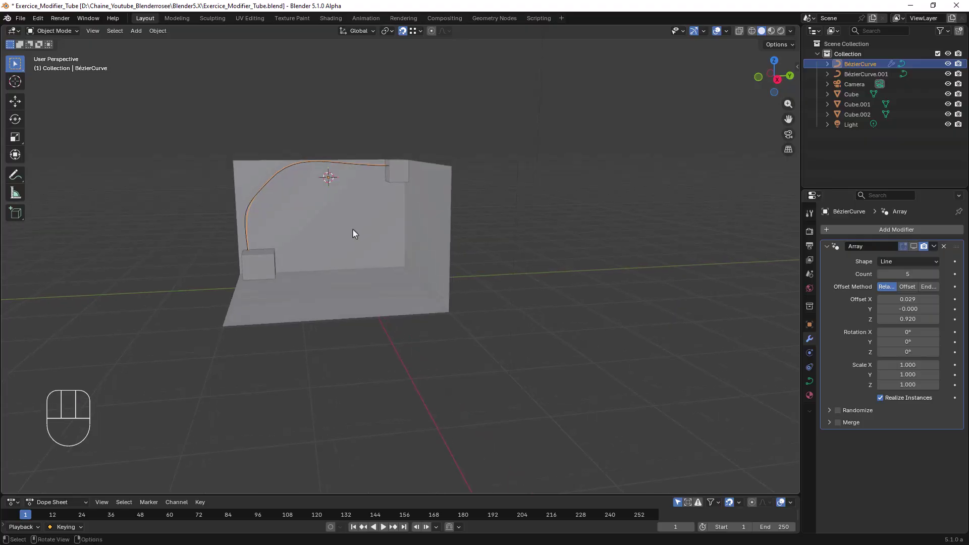
pyautogui.hotkey('shift', 'a')
pyautogui.moveTo(353, 235)
pyautogui.moveTo(318, 241)
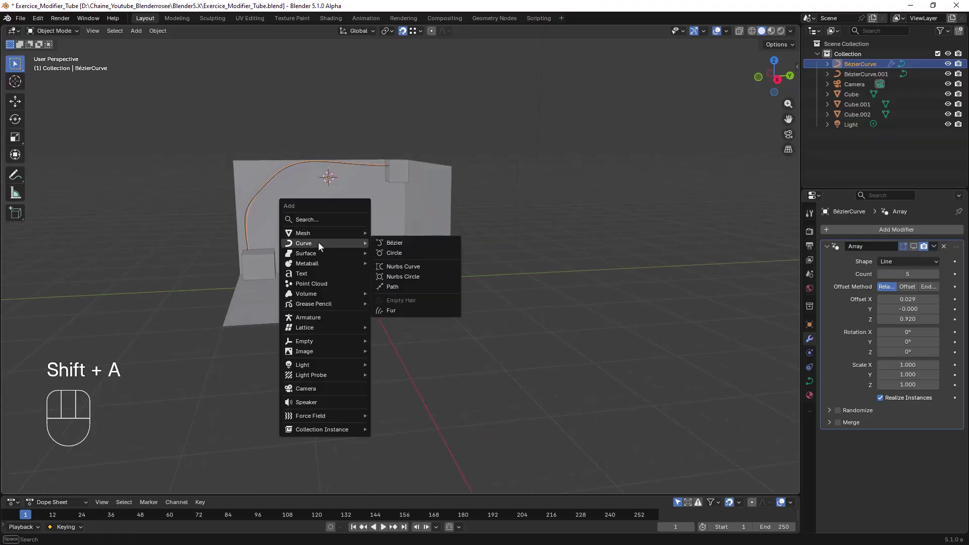
pyautogui.click(396, 244)
pyautogui.moveTo(371, 241); pyautogui.dragTo(386, 200, button='middle')
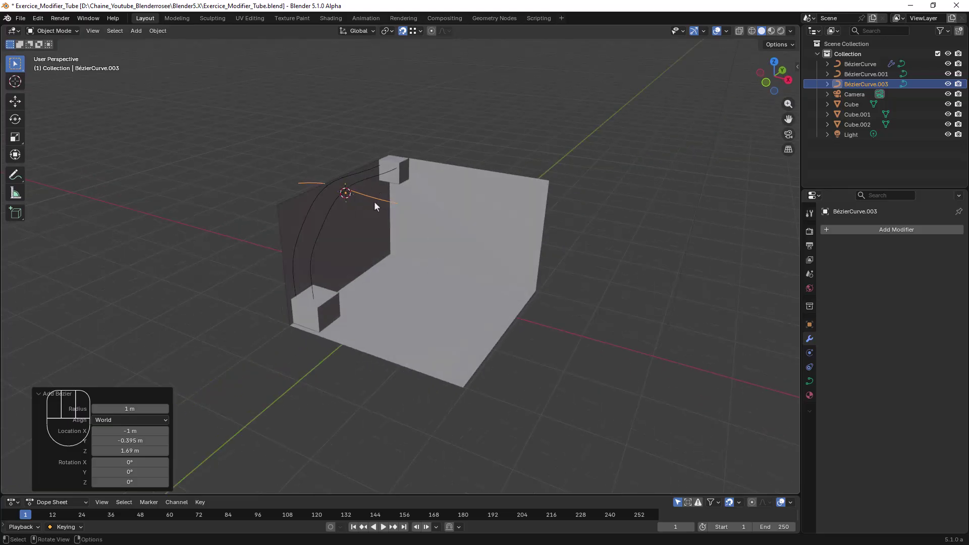
pyautogui.press('Delete')
# - Select the curve farther from the back wall in the right view and show its curve data in a wider properties editor
pyautogui.moveTo(528, 249); pyautogui.dragTo(441, 237, button='middle')
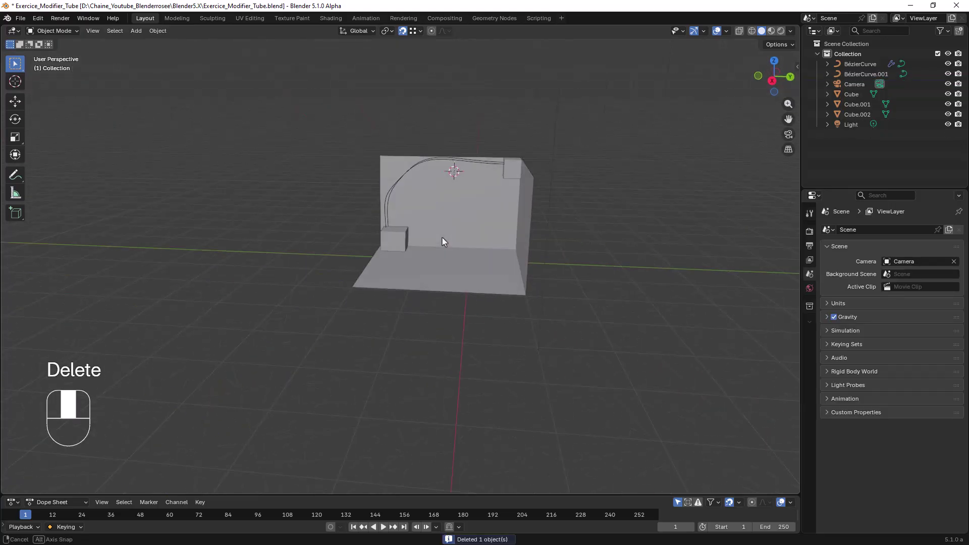
pyautogui.press('KP_3')
pyautogui.click(371, 207)
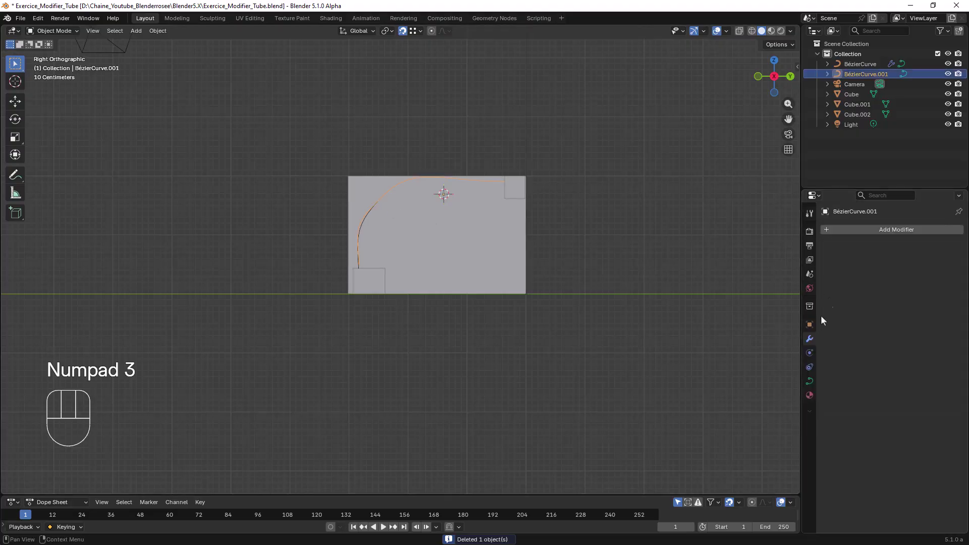
pyautogui.click(809, 381)
pyautogui.moveTo(801, 329); pyautogui.dragTo(648, 328)
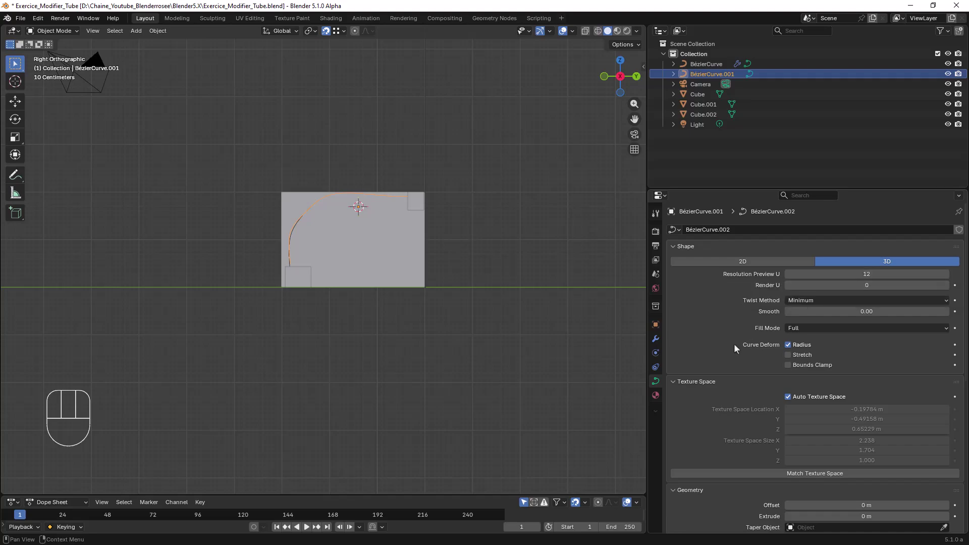
# - Try a round bevel with a depth of 0.05 m on the selected curve and undo it
pyautogui.scroll(-6, 732, 340)
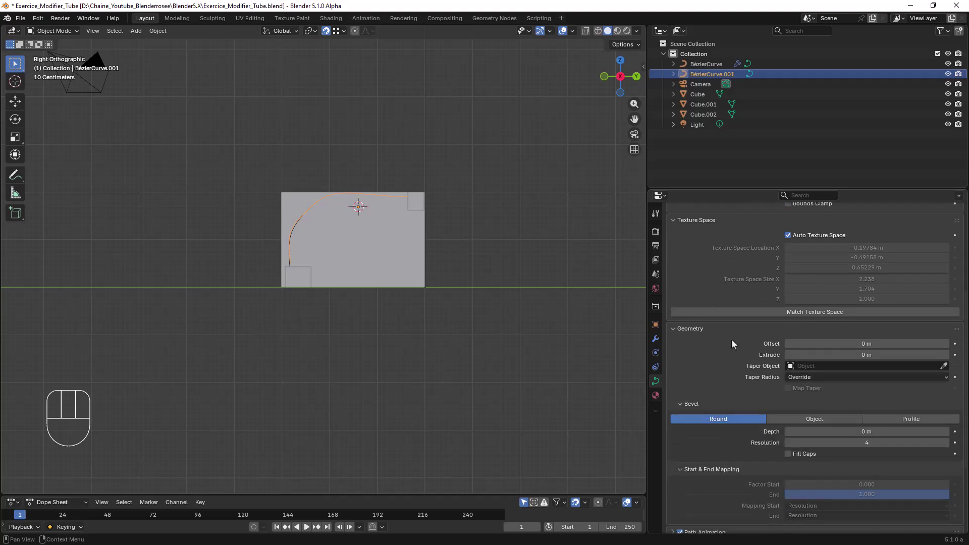
pyautogui.scroll(-4, 740, 386)
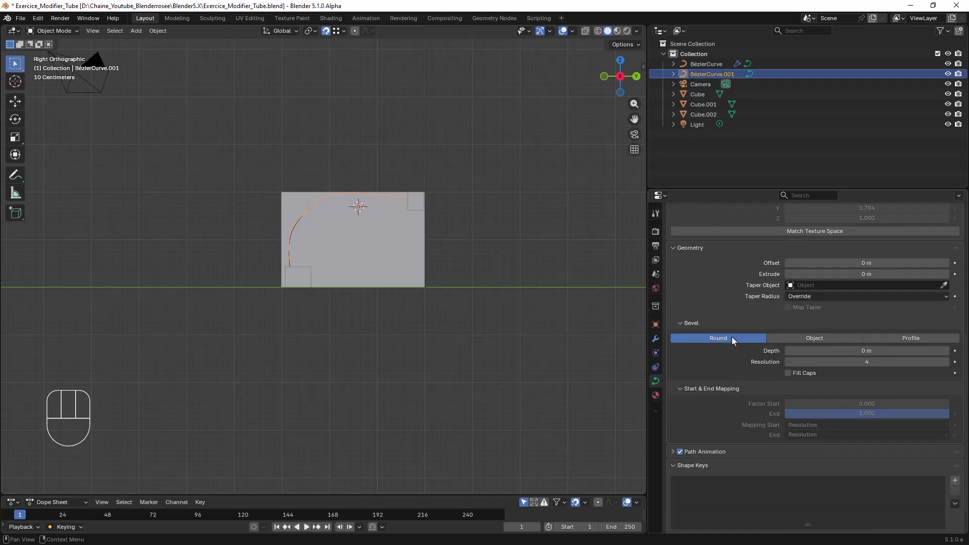
pyautogui.moveTo(840, 351); pyautogui.dragTo(868, 351)
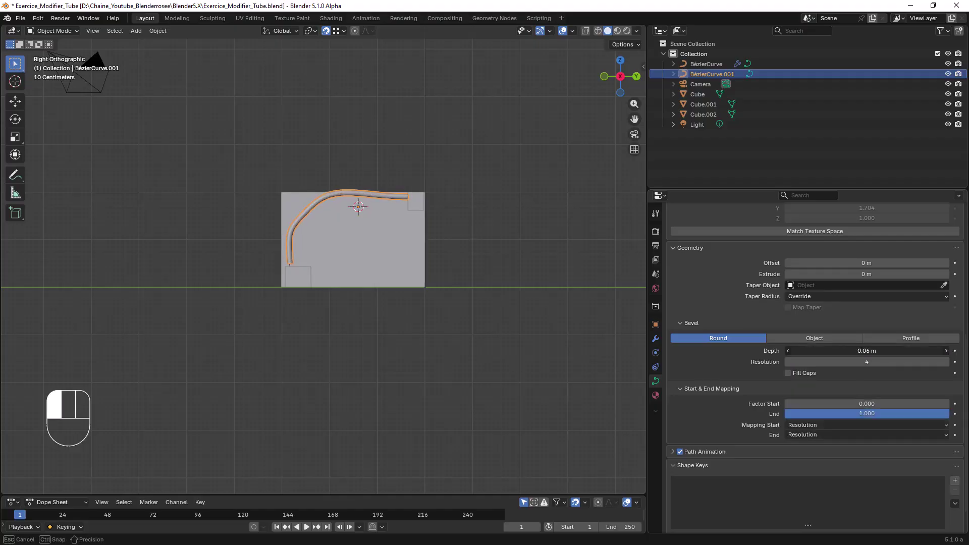
pyautogui.moveTo(444, 273); pyautogui.dragTo(516, 291, button='middle')
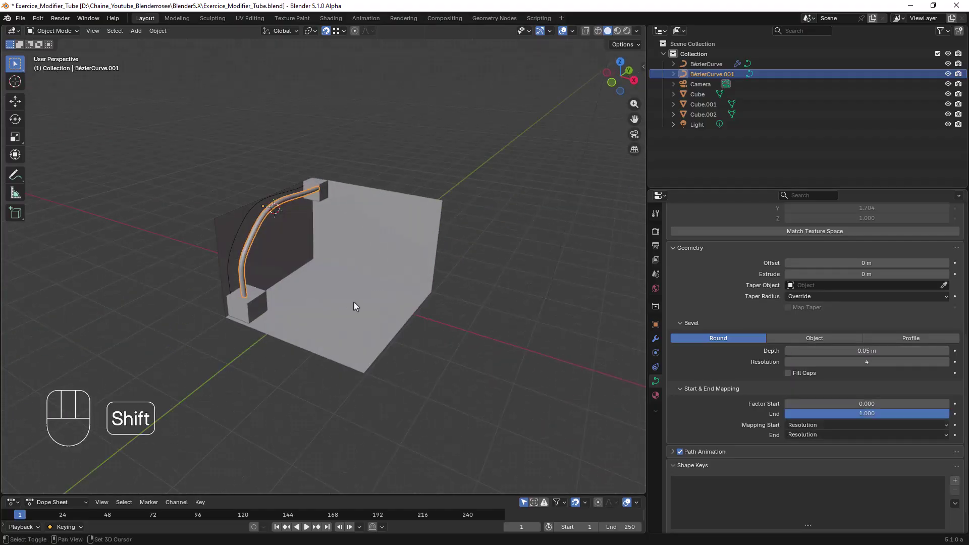
pyautogui.keyDown('shift'); pyautogui.moveTo(346, 303); pyautogui.dragTo(443, 329, button='middle'); pyautogui.keyUp('shift')
pyautogui.scroll(3, 380, 299)
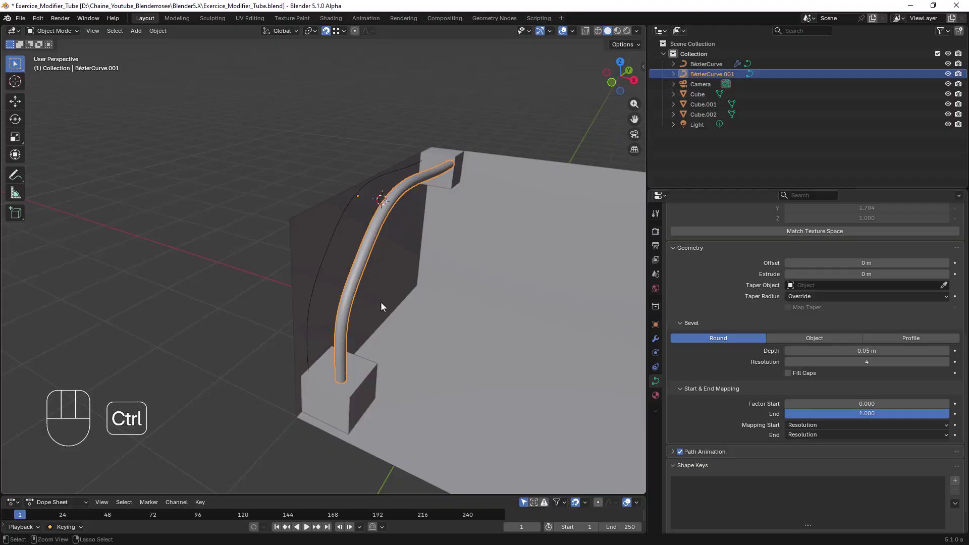
pyautogui.hotkey('ctrl', 'z')
# - Give the curve nearest the back wall a round bevel with a depth of 0.04 m
pyautogui.click(323, 261)
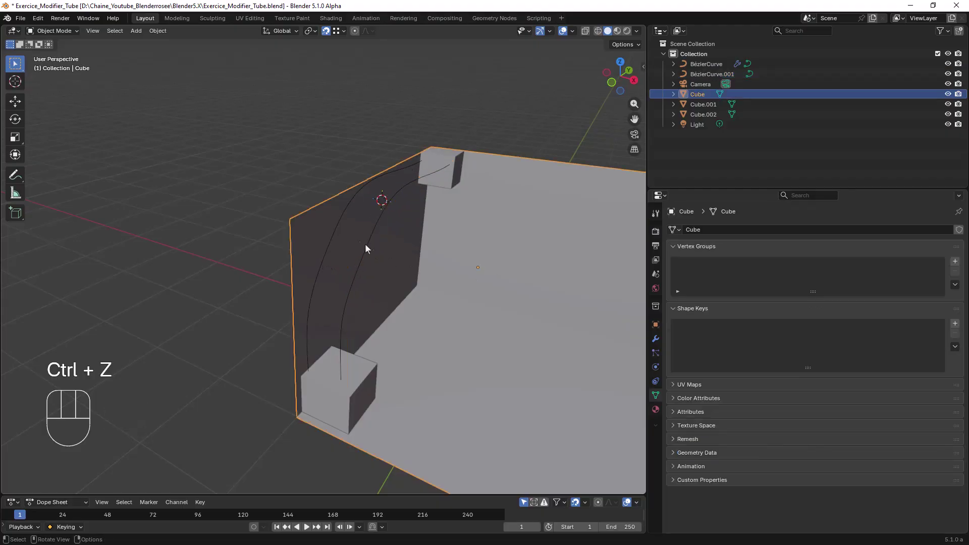
pyautogui.click(337, 231)
pyautogui.scroll(-7, 785, 336)
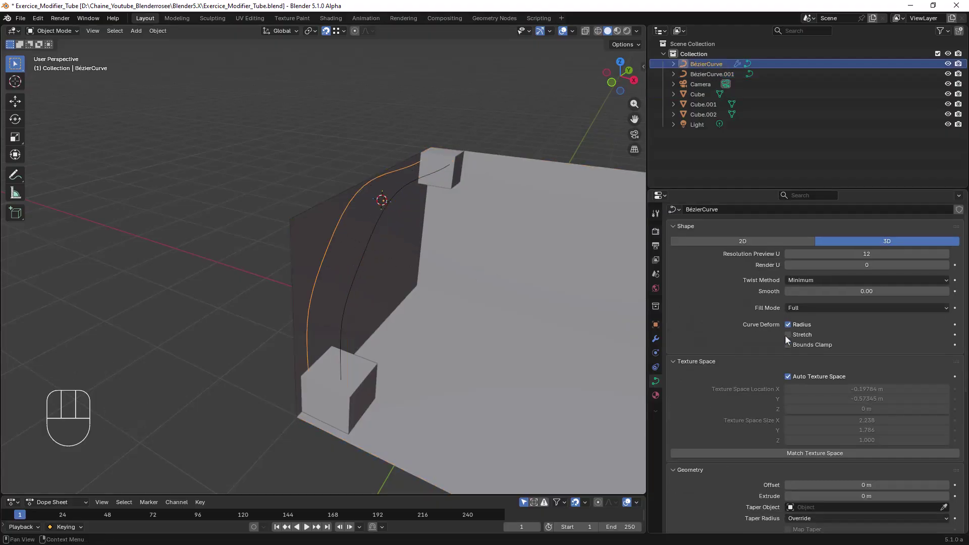
pyautogui.scroll(-5, 808, 383)
pyautogui.moveTo(848, 331); pyautogui.dragTo(878, 331)
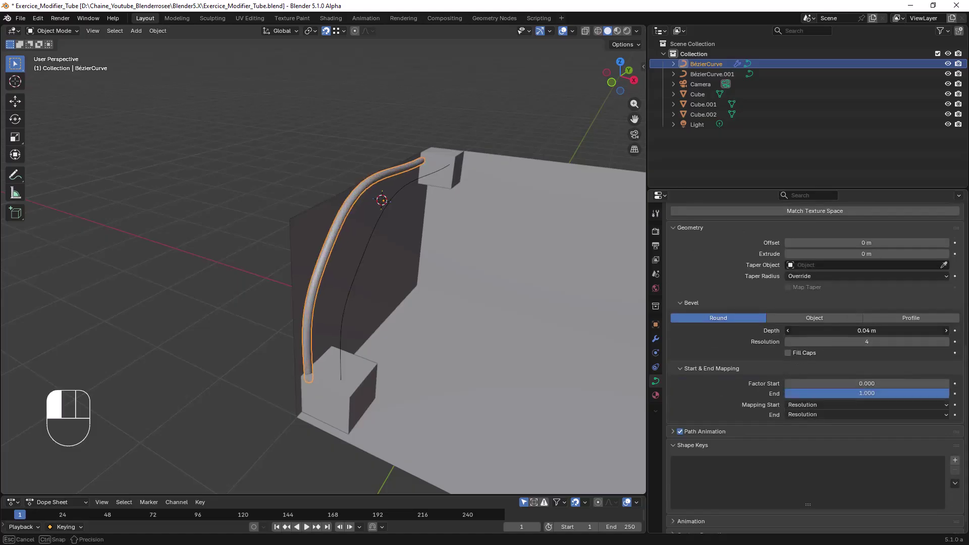
pyautogui.moveTo(513, 274); pyautogui.dragTo(429, 314, button='middle')
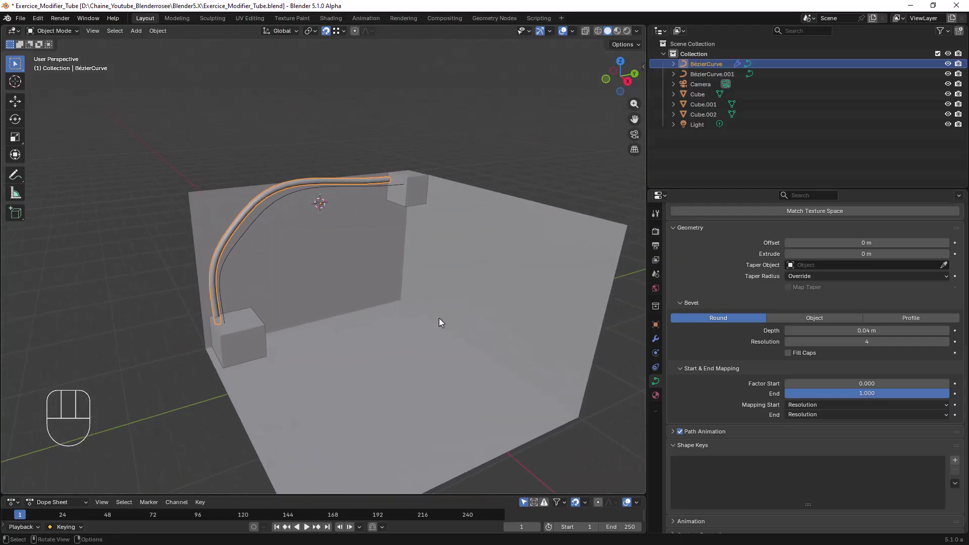
# - Add a Curve to Tube modifier to the curve without thickness and set its scale to 0.05 m
pyautogui.click(247, 228)
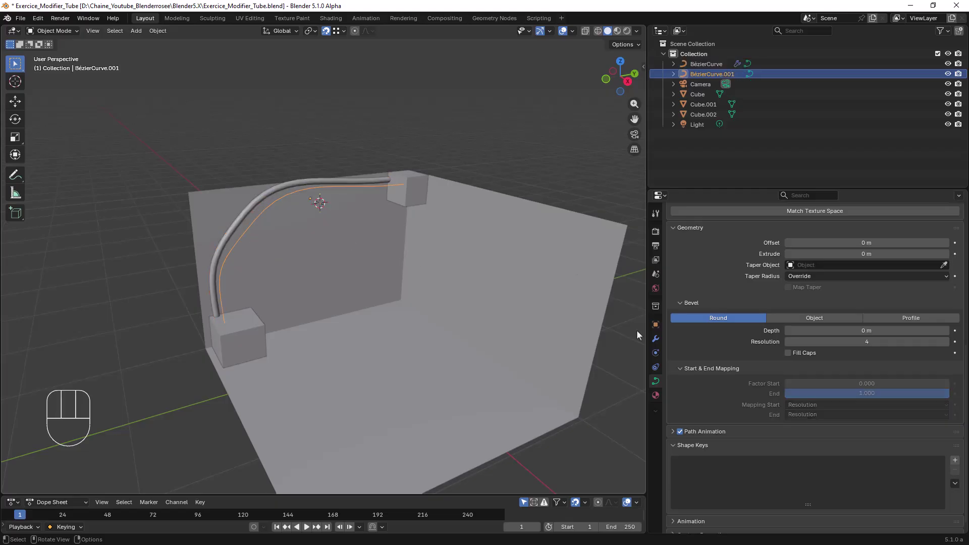
pyautogui.click(655, 338)
pyautogui.click(746, 230)
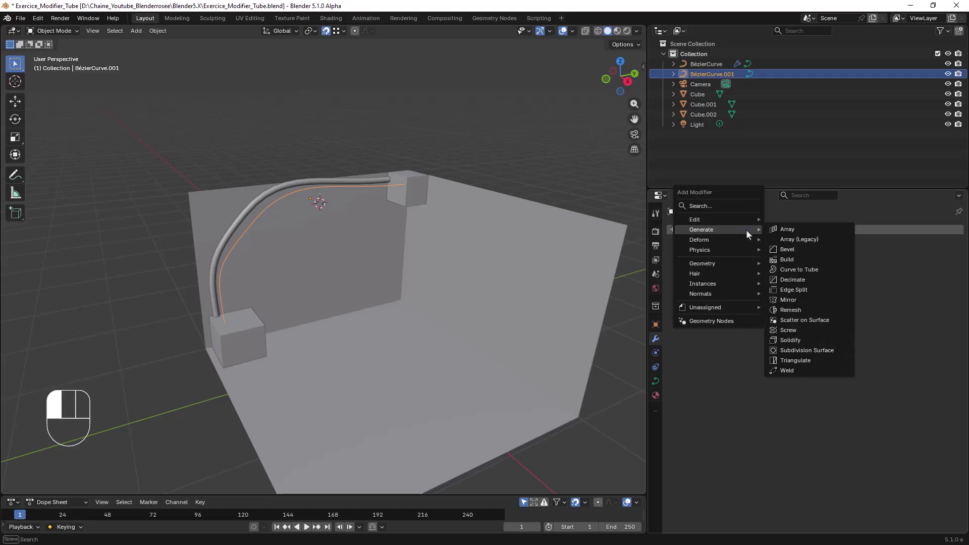
pyautogui.click(797, 269)
pyautogui.moveTo(537, 279); pyautogui.dragTo(435, 281, button='middle')
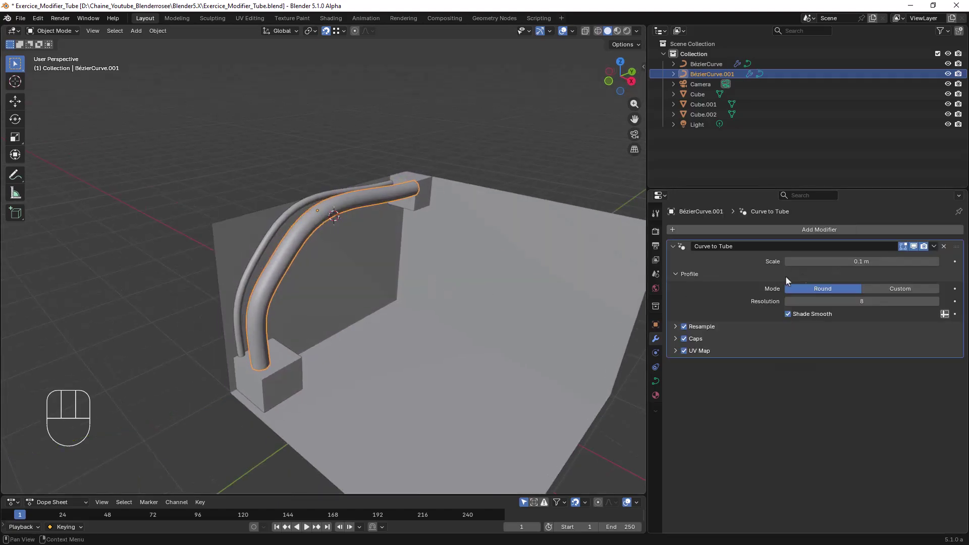
pyautogui.moveTo(789, 259); pyautogui.dragTo(782, 260)
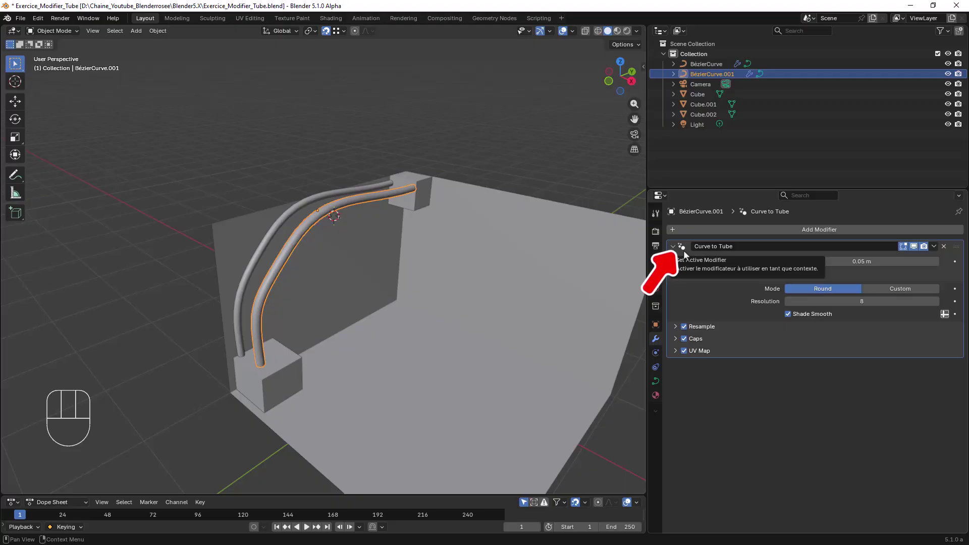
# - Show the Curve to Tube node tree in the Geometry Nodes workspace, maximized with all nodes framed
pyautogui.moveTo(394, 272); pyautogui.dragTo(387, 204, button='middle')
pyautogui.click(486, 18)
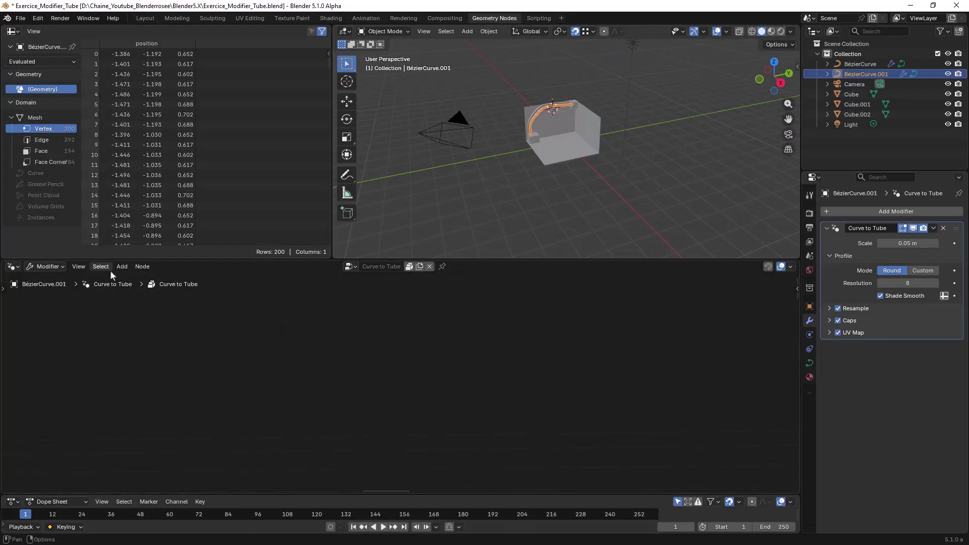
pyautogui.click(80, 265)
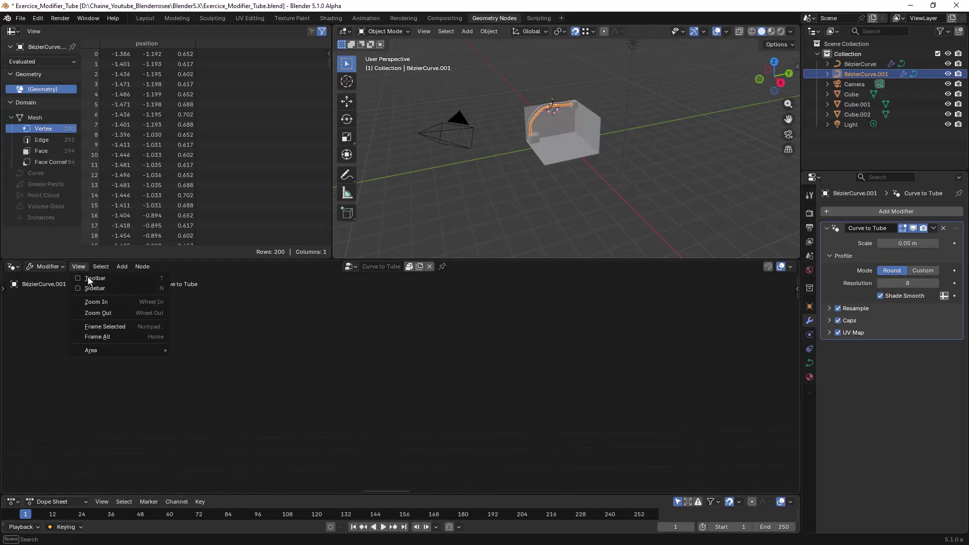
pyautogui.click(92, 337)
pyautogui.scroll(3, 349, 343)
pyautogui.scroll(-2, 349, 342)
pyautogui.hotkey('ctrl', 'space')
pyautogui.press('Home')
# - Examine the node groups of the Curve to Tube network from one end to the other
pyautogui.scroll(10, 451, 273)
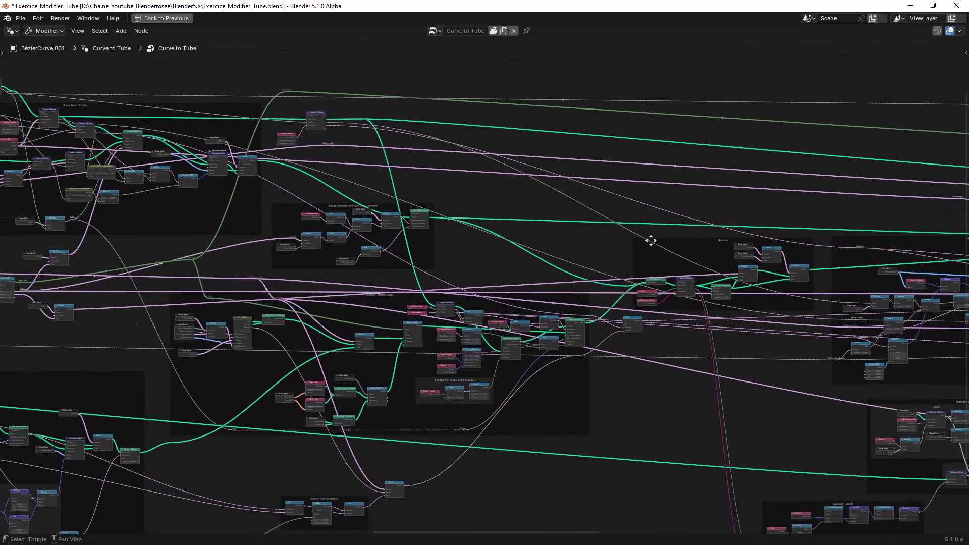
pyautogui.scroll(-8, 266, 249)
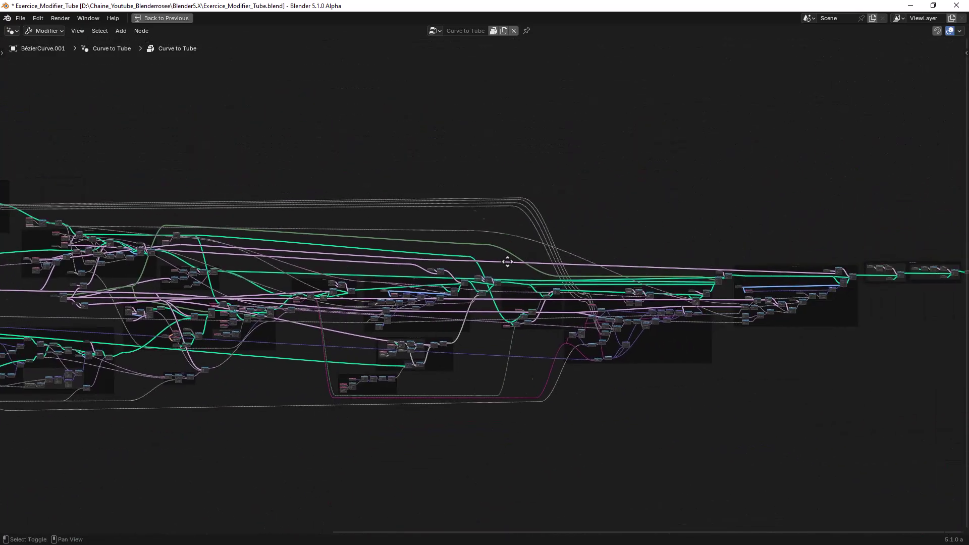
pyautogui.scroll(8, 587, 326)
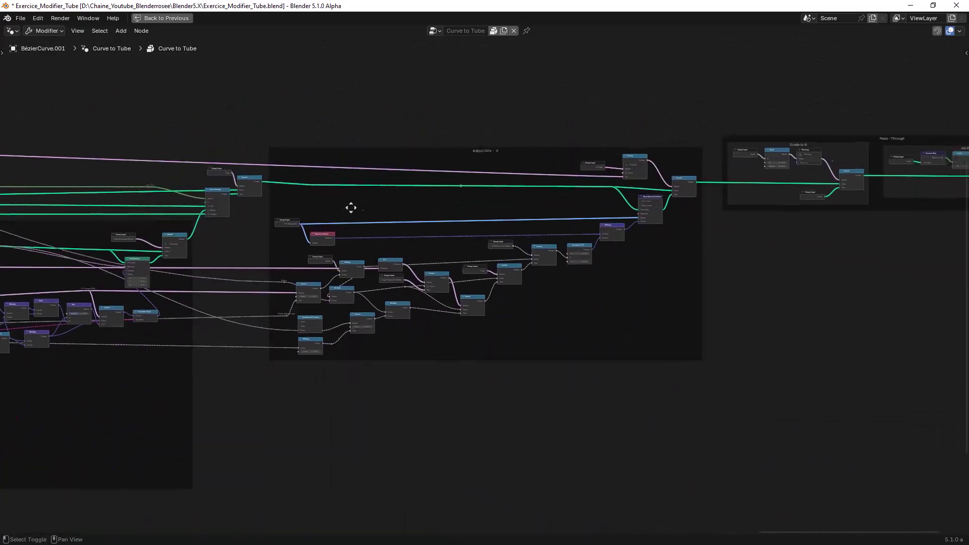
pyautogui.scroll(-8, 430, 285)
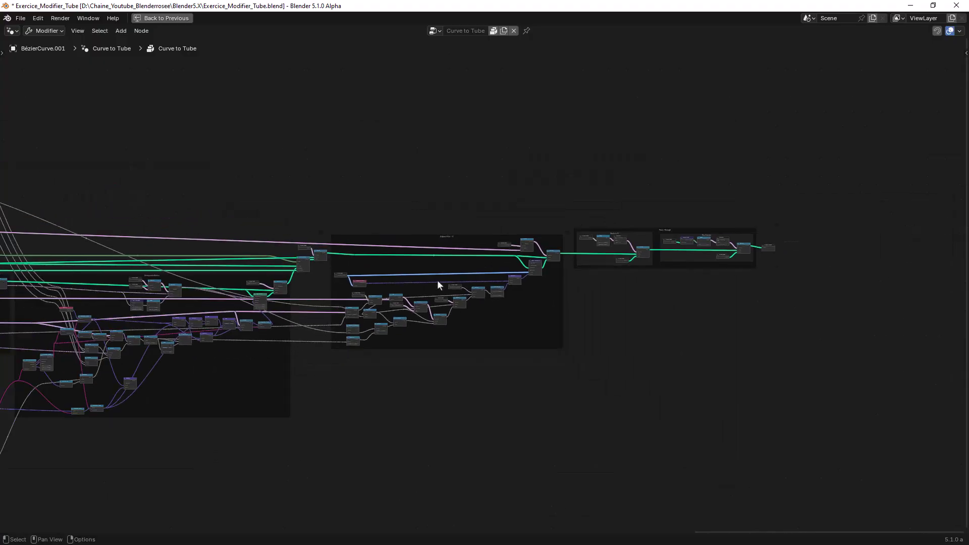
pyautogui.keyDown('ctrl'); pyautogui.hscroll(-10, 436, 282); pyautogui.keyUp('ctrl')
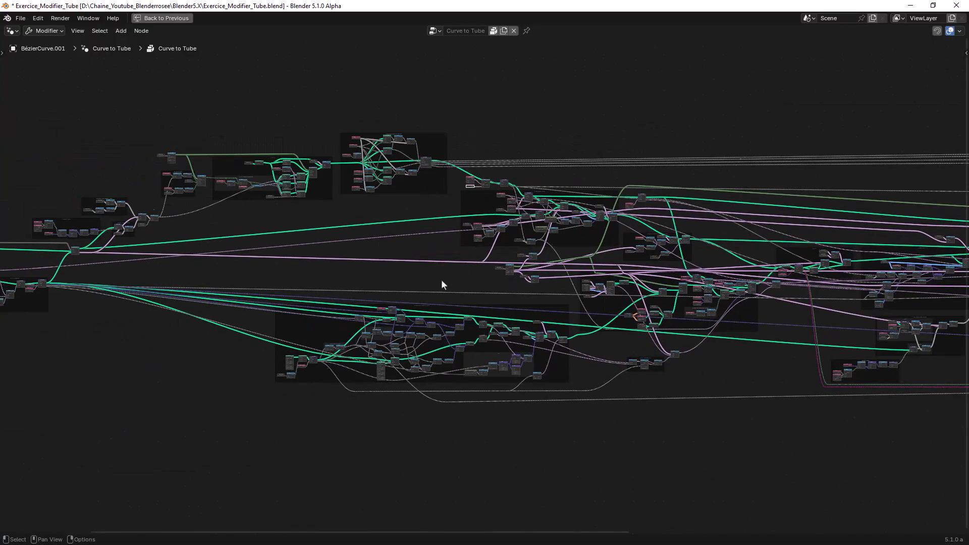
pyautogui.moveTo(324, 284); pyautogui.dragTo(397, 295, button='middle')
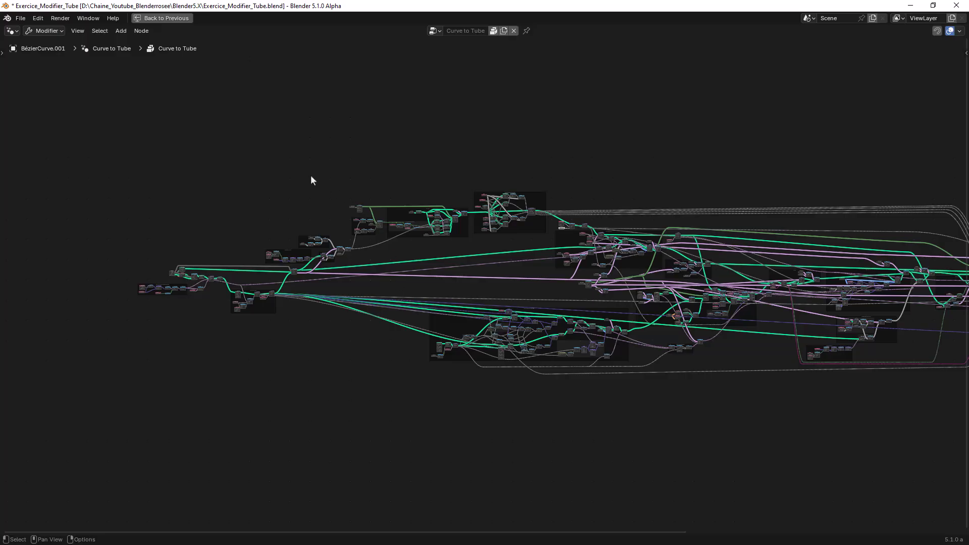
# - Return to the Layout workspace and set the Curve to Tube modifier's profile mode to Custom
pyautogui.click(171, 17)
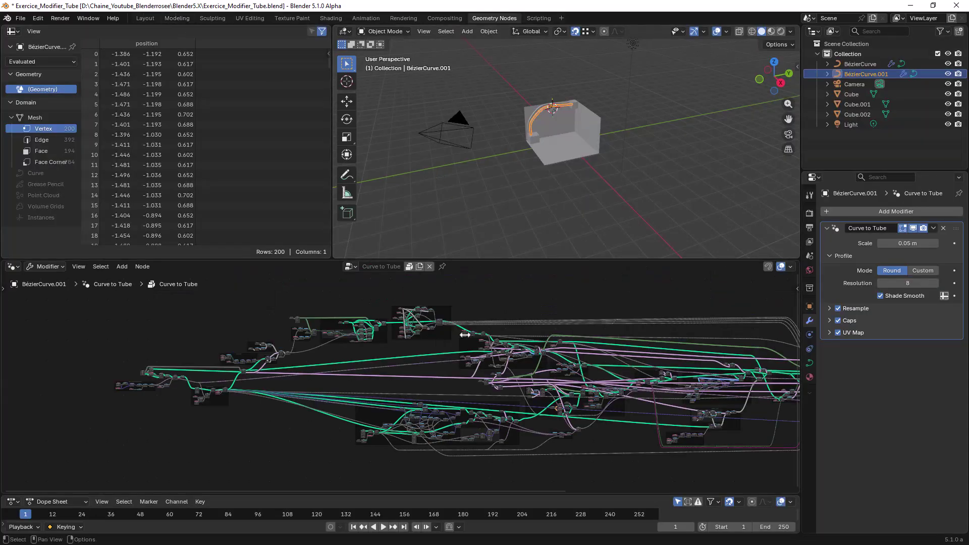
pyautogui.click(148, 19)
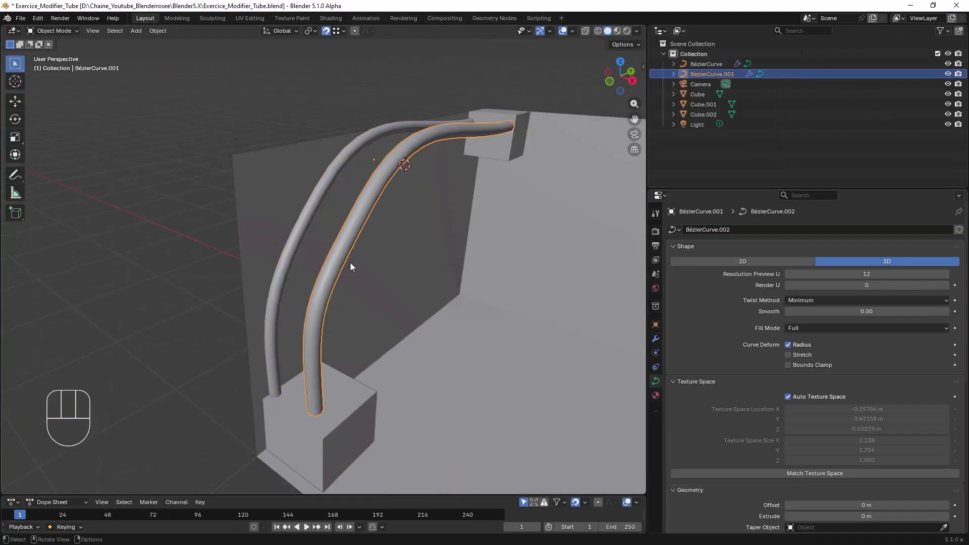
pyautogui.click(656, 340)
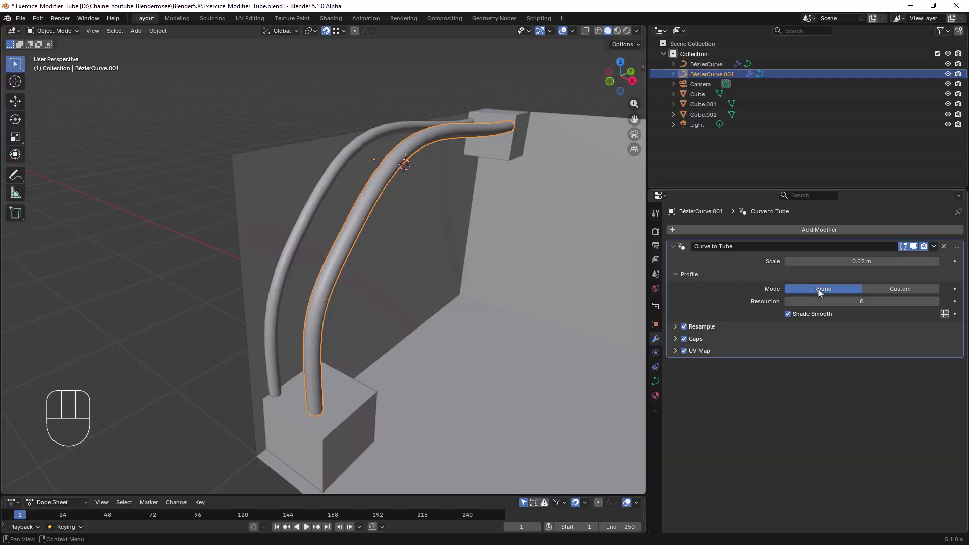
pyautogui.click(899, 288)
# - Add a Bézier circle with a 1 m radius in top view and move it to empty space below the box scene
pyautogui.scroll(-6, 474, 299)
pyautogui.moveTo(473, 301); pyautogui.dragTo(433, 345, button='middle')
pyautogui.press('KP_7')
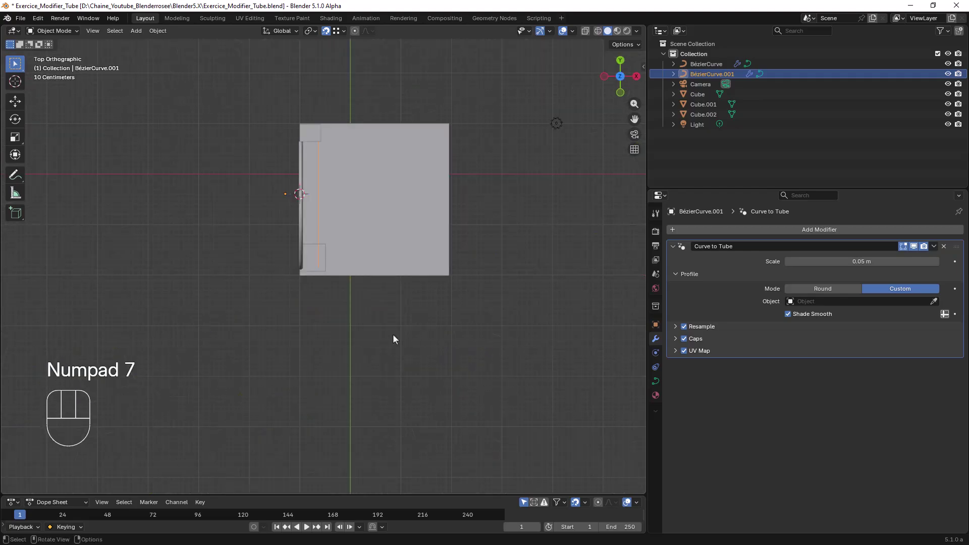
pyautogui.hotkey('shift', 'a')
pyautogui.moveTo(393, 334)
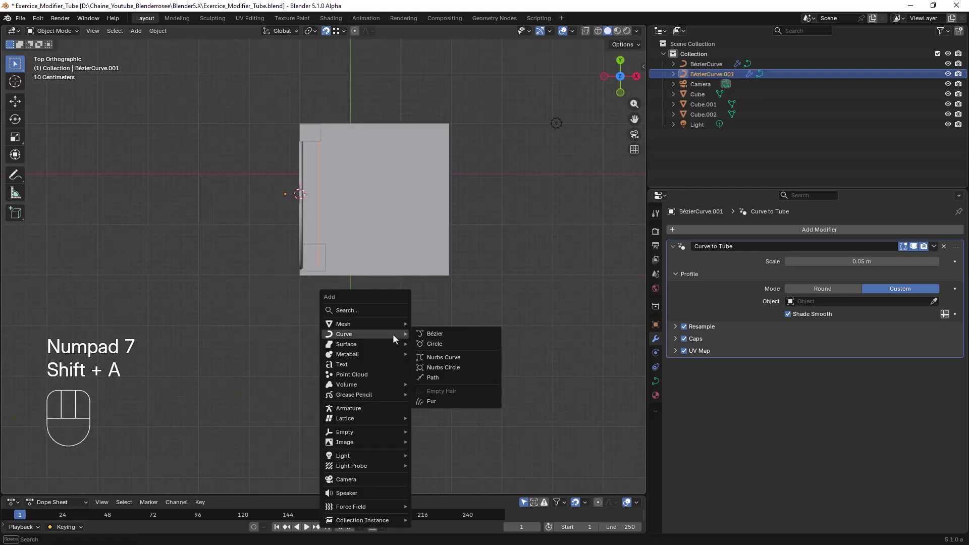
pyautogui.click(438, 341)
pyautogui.press('g')
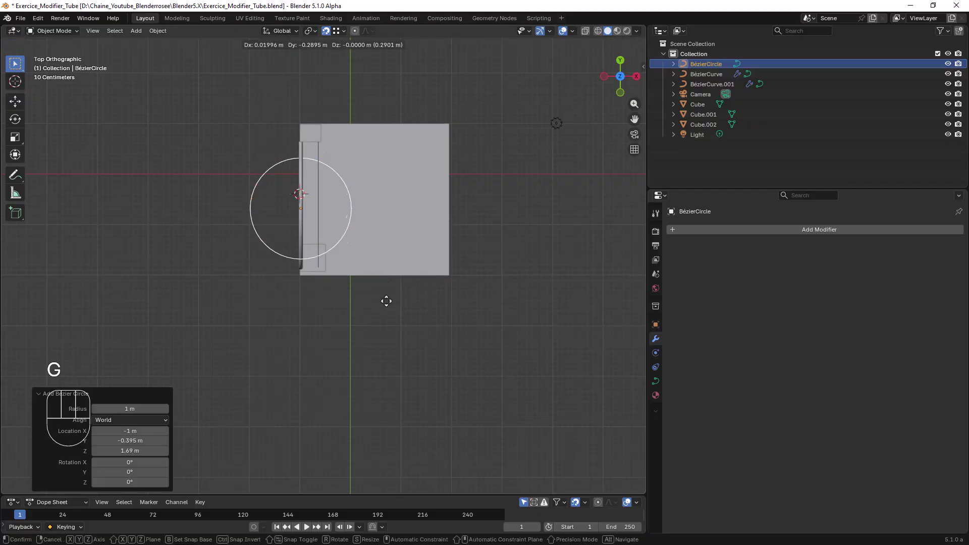
pyautogui.click(435, 425)
# - Subdivide all segments of the Bézier circle with one cut in Edit Mode
pyautogui.press('Tab')
pyautogui.keyDown('shift'); pyautogui.moveTo(428, 421); pyautogui.dragTo(338, 330, button='middle'); pyautogui.keyUp('shift')
pyautogui.scroll(3, 445, 389)
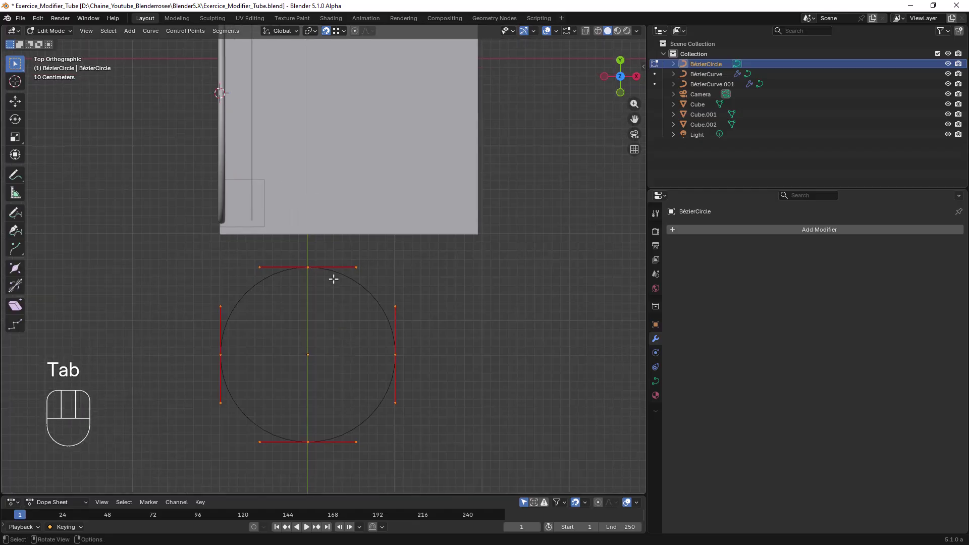
pyautogui.press('a')
pyautogui.press('a')
pyautogui.rightClick(333, 277)
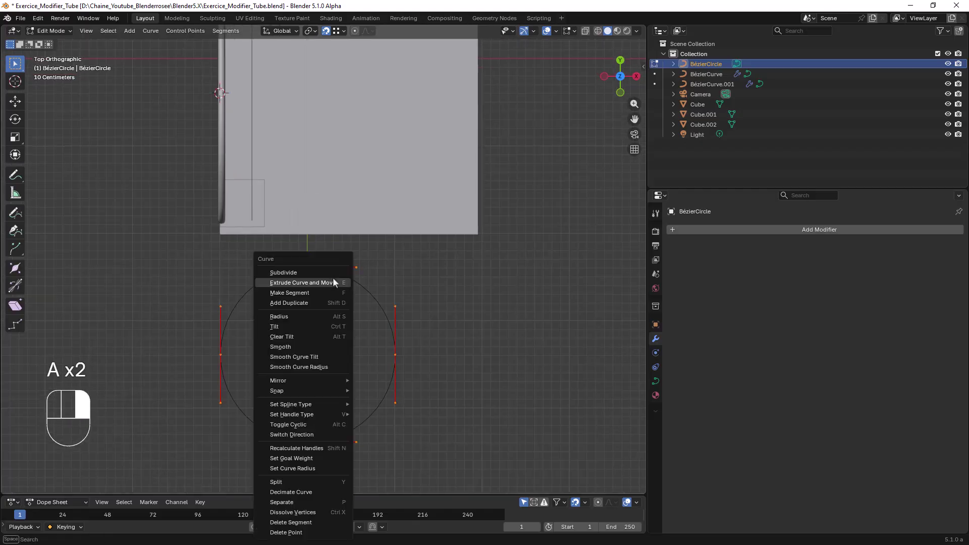
pyautogui.click(320, 272)
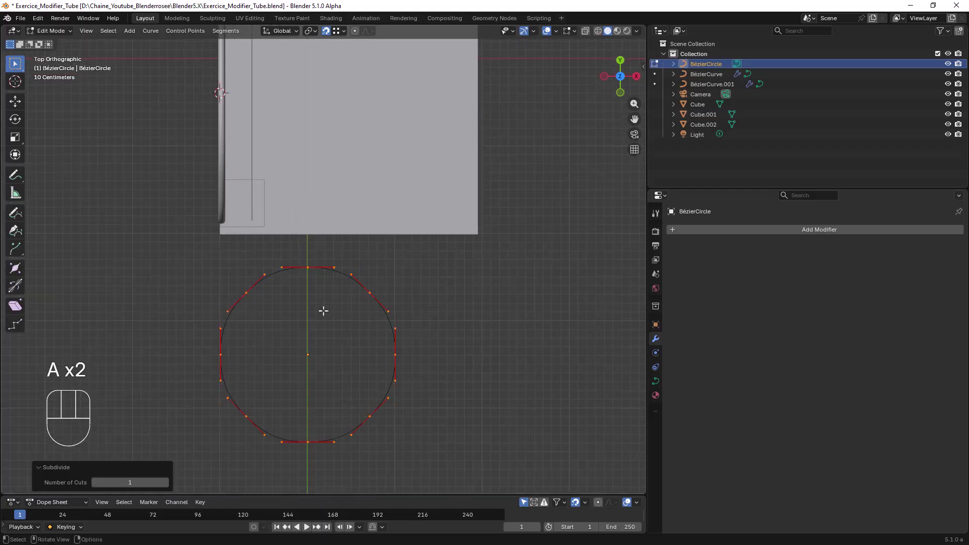
# - Scale the circle's top, bottom, left and right control points inward to about 0.4 to form a four-lobed profile
pyautogui.click(308, 267)
pyautogui.keyDown('shift'); pyautogui.click(308, 442); pyautogui.keyUp('shift')
pyautogui.keyDown('shift'); pyautogui.click(390, 351); pyautogui.keyUp('shift')
pyautogui.keyDown('shift'); pyautogui.click(219, 351); pyautogui.keyUp('shift')
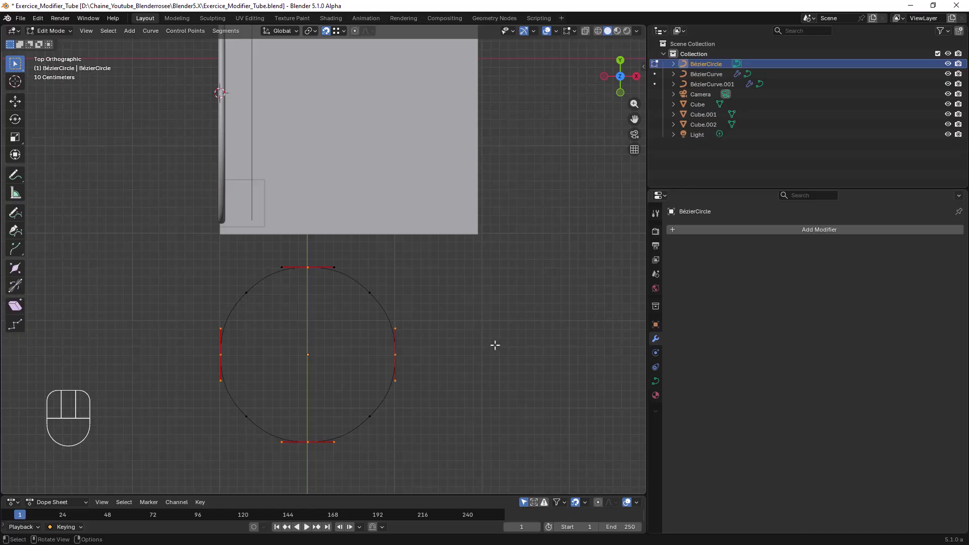
pyautogui.press('s')
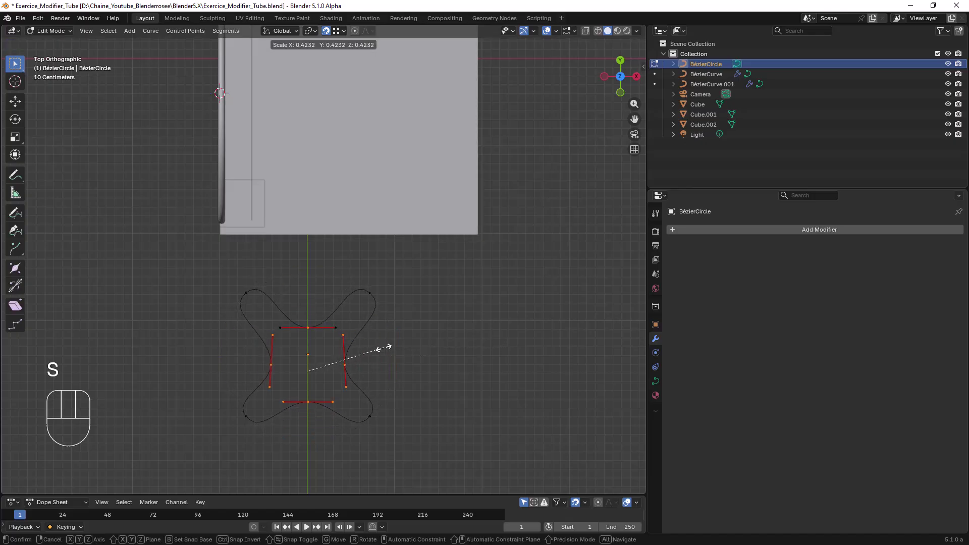
pyautogui.click(373, 353)
# - Leave Edit Mode and assign BézierCircle as the custom profile object of BézierCurve.001's Curve to Tube modifier
pyautogui.moveTo(406, 368); pyautogui.dragTo(396, 307, button='middle')
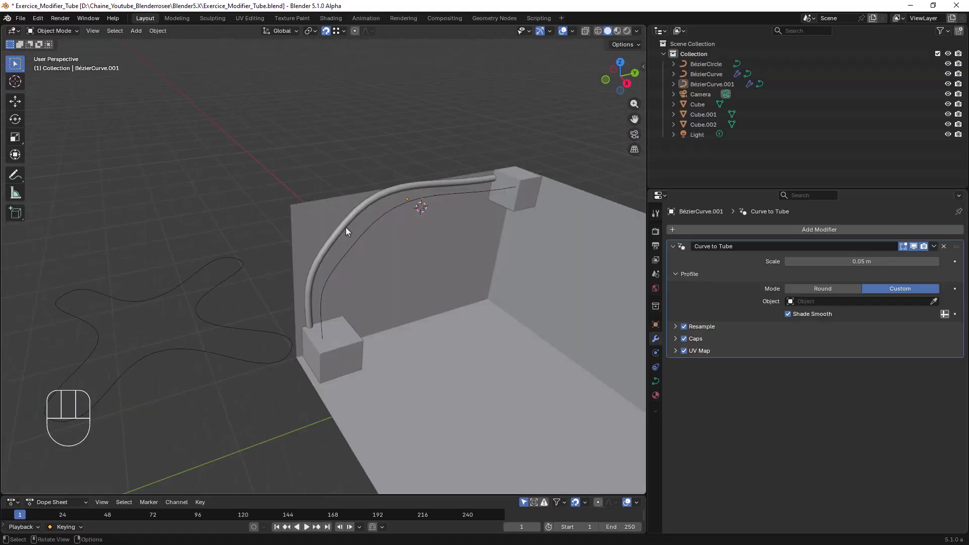
pyautogui.click(347, 253)
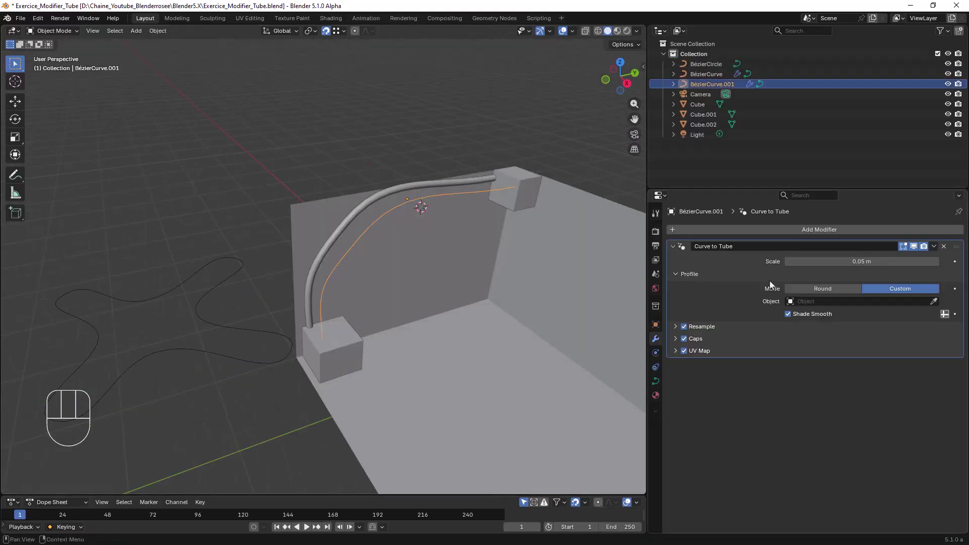
pyautogui.click(934, 301)
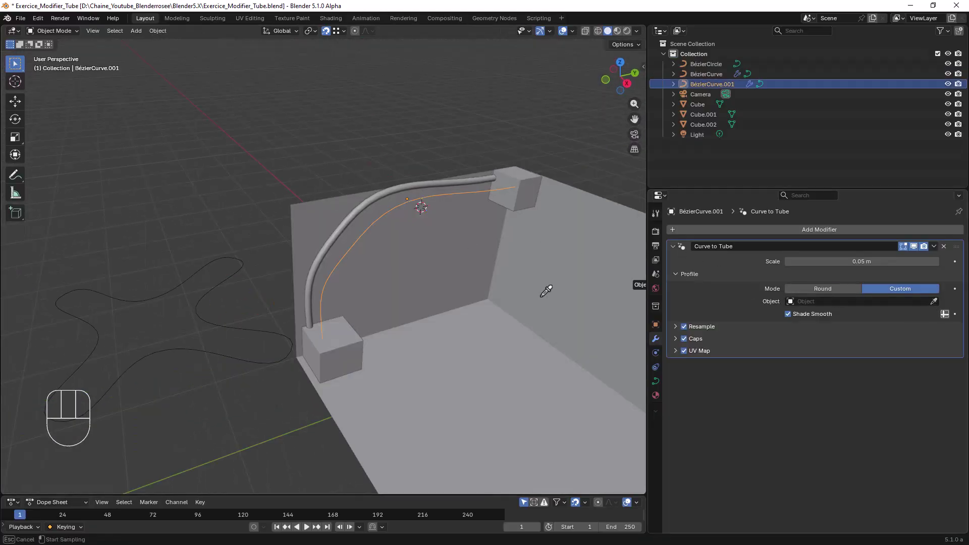
pyautogui.click(218, 282)
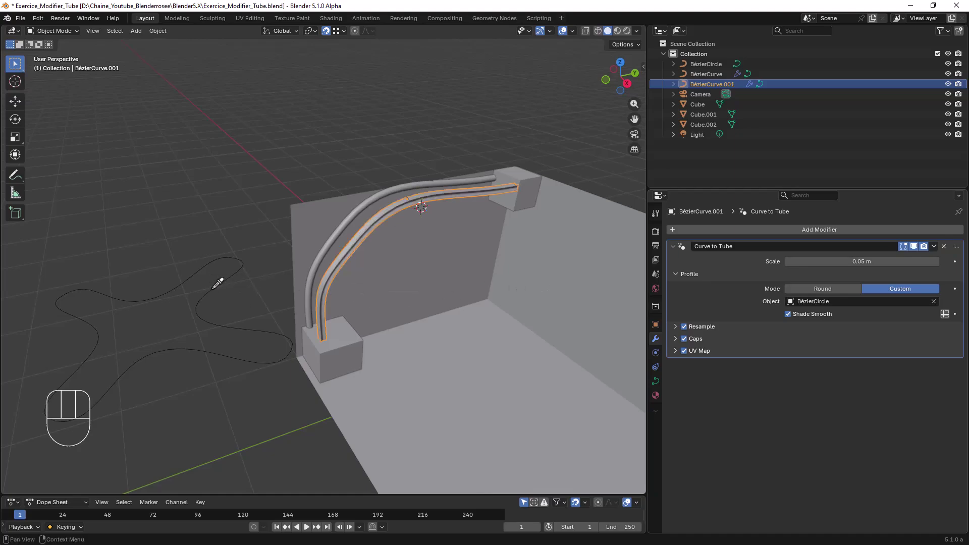
pyautogui.scroll(6, 351, 353)
pyautogui.scroll(-6, 352, 355)
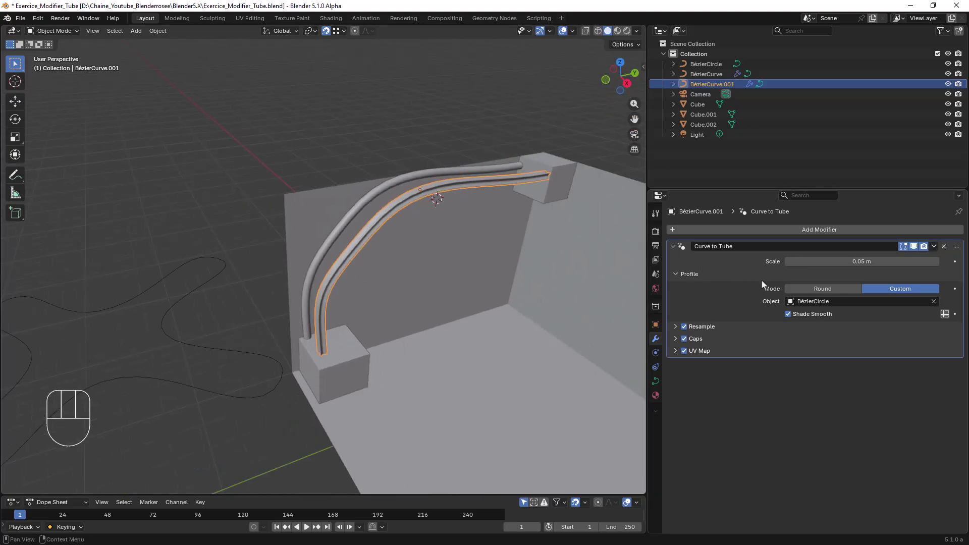
# - Switch the Curve to Tube modifier's profile mode back to Round
pyautogui.click(832, 288)
pyautogui.keyDown('shift'); pyautogui.moveTo(465, 295); pyautogui.dragTo(435, 251, button='middle'); pyautogui.keyUp('shift')
pyautogui.scroll(5, 258, 239)
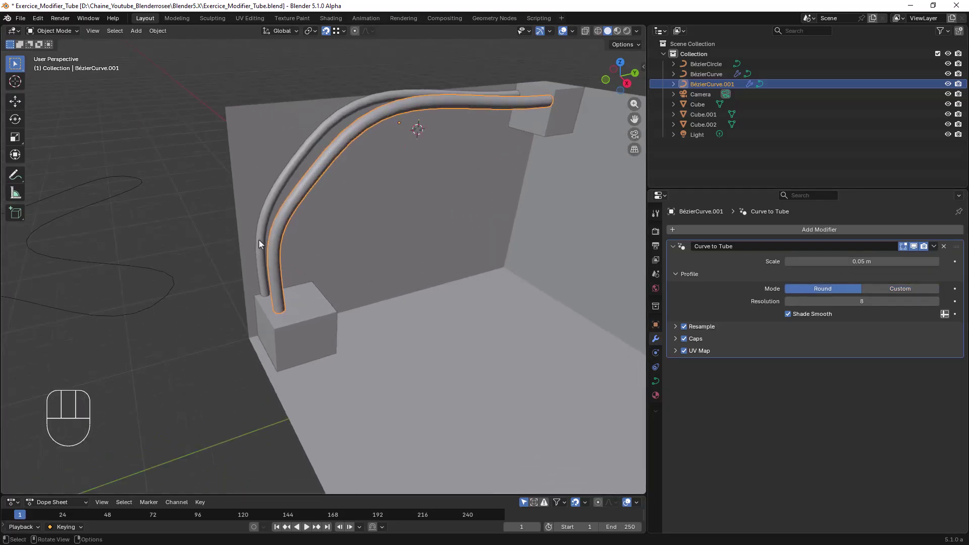
# - Disable the tube profile's Shade Smooth option to view the flat shading, and re-enable it
pyautogui.click(788, 314)
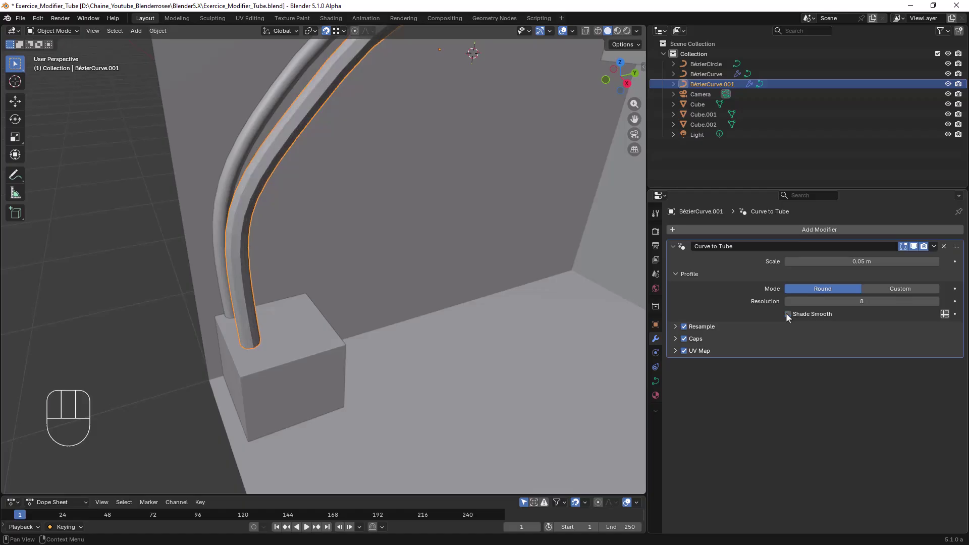
pyautogui.moveTo(393, 273)
pyautogui.mouseDown(button='middle')
pyautogui.moveTo(319, 279)
pyautogui.moveTo(411, 279)
pyautogui.moveTo(335, 276)
pyautogui.moveTo(391, 287)
pyautogui.mouseUp(button='middle')
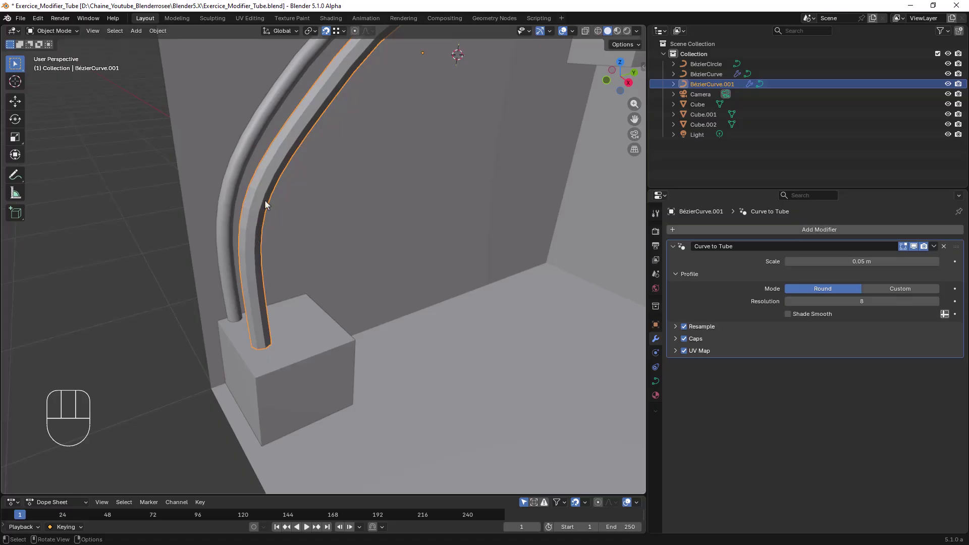
pyautogui.click(788, 313)
pyautogui.keyDown('shift'); pyautogui.moveTo(298, 161); pyautogui.dragTo(416, 244, button='middle'); pyautogui.keyUp('shift')
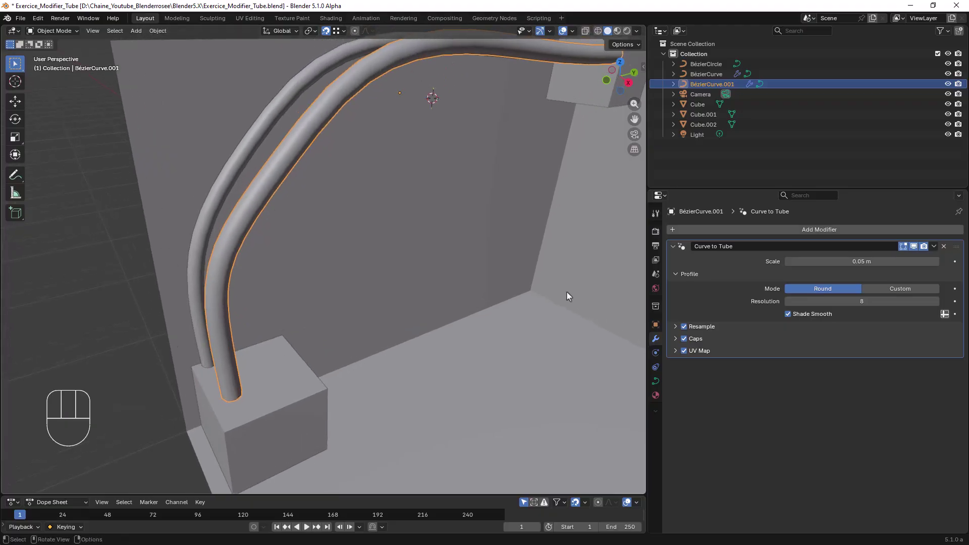
# - Enable the wireframe display for the BézierCurve.001 object in its viewport display settings
pyautogui.click(656, 325)
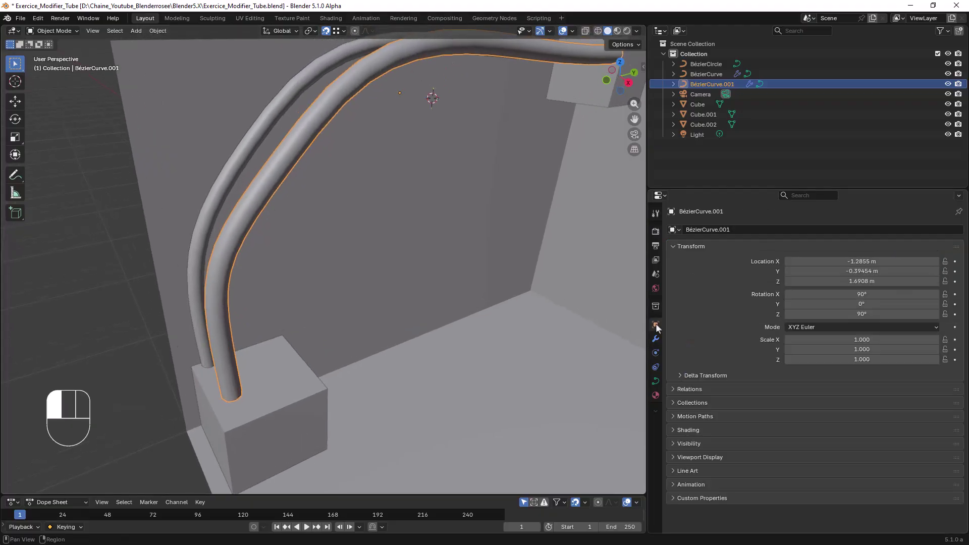
pyautogui.click(696, 458)
pyautogui.scroll(-4, 762, 413)
pyautogui.click(789, 414)
pyautogui.moveTo(438, 223); pyautogui.dragTo(404, 281, button='middle')
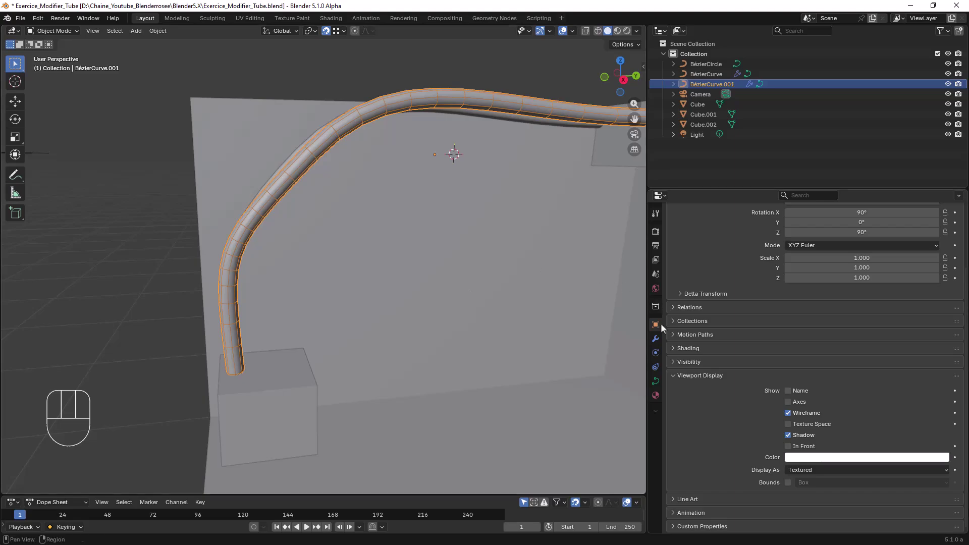
# - Raise the Curve to Tube profile resolution to 11 and return it to 8
pyautogui.click(656, 338)
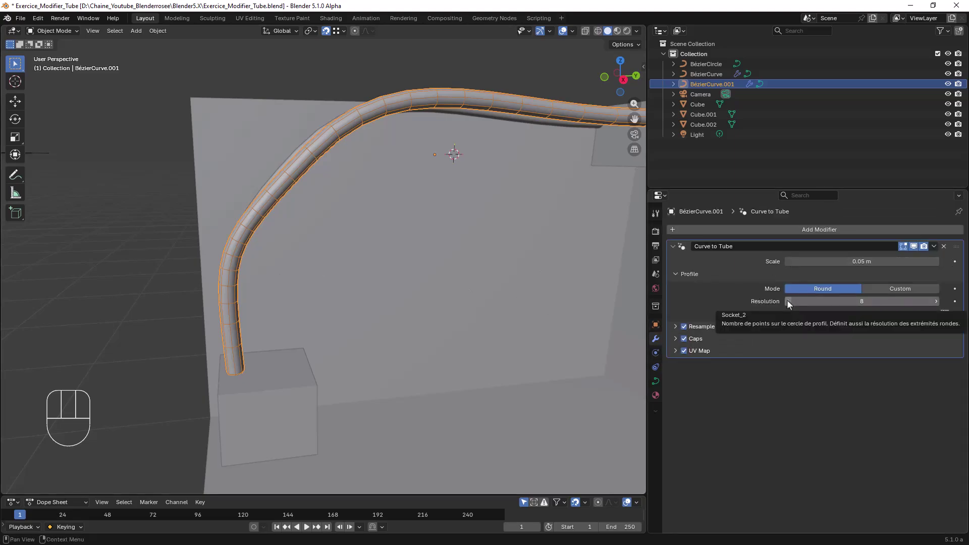
pyautogui.click(936, 301)
pyautogui.click(936, 301)
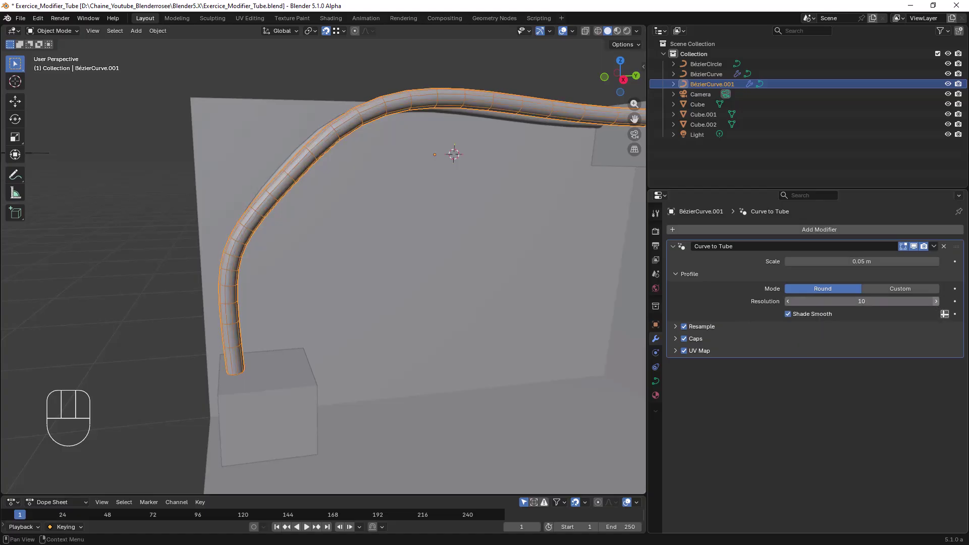
pyautogui.click(936, 302)
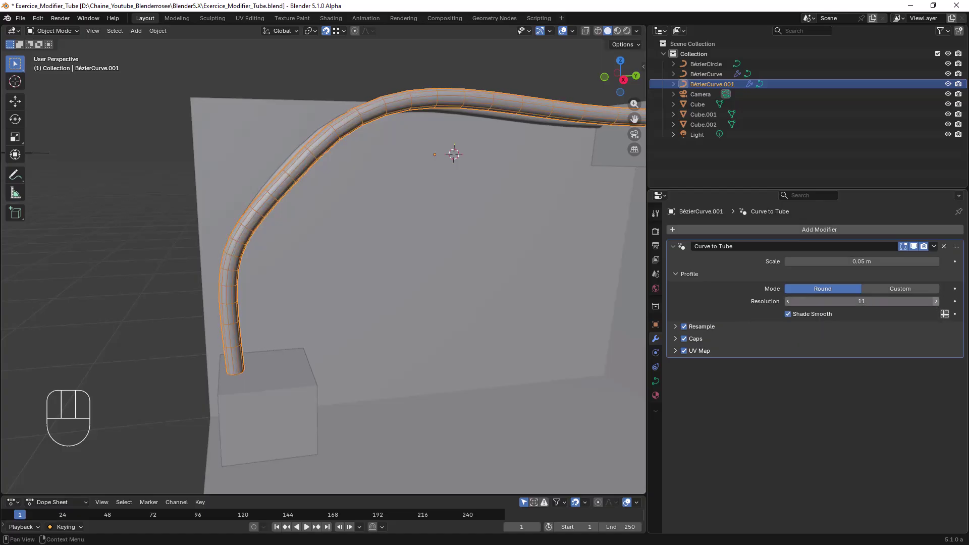
pyautogui.click(788, 301)
pyautogui.click(788, 302)
pyautogui.click(789, 302)
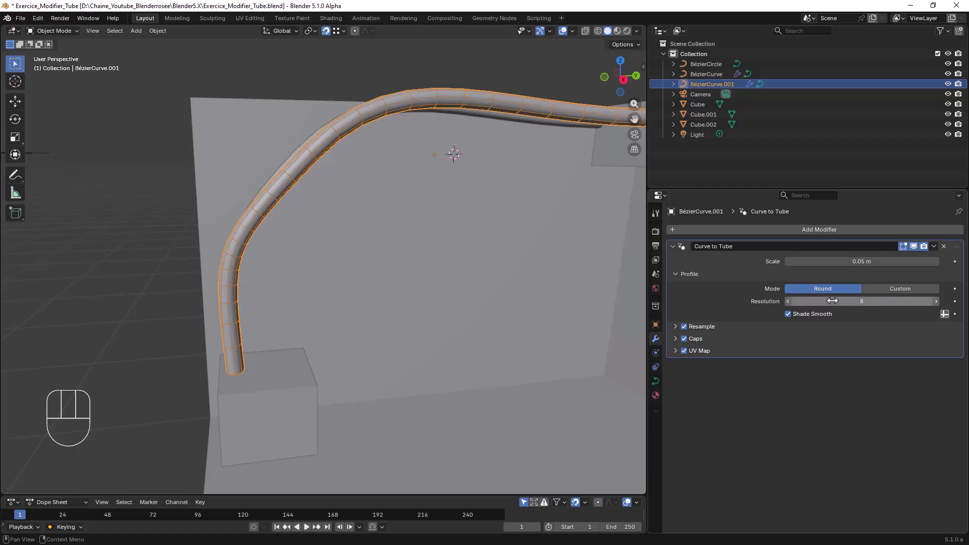
# - Expand the Resample settings, toggling Resample off and on, and check the available modes while keeping Evaluated
pyautogui.click(676, 326)
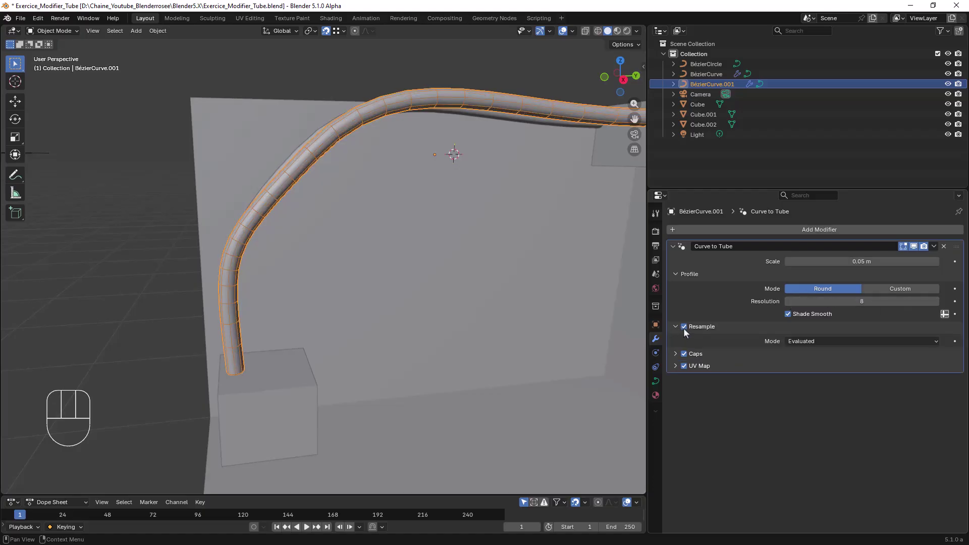
pyautogui.click(684, 327)
pyautogui.click(685, 327)
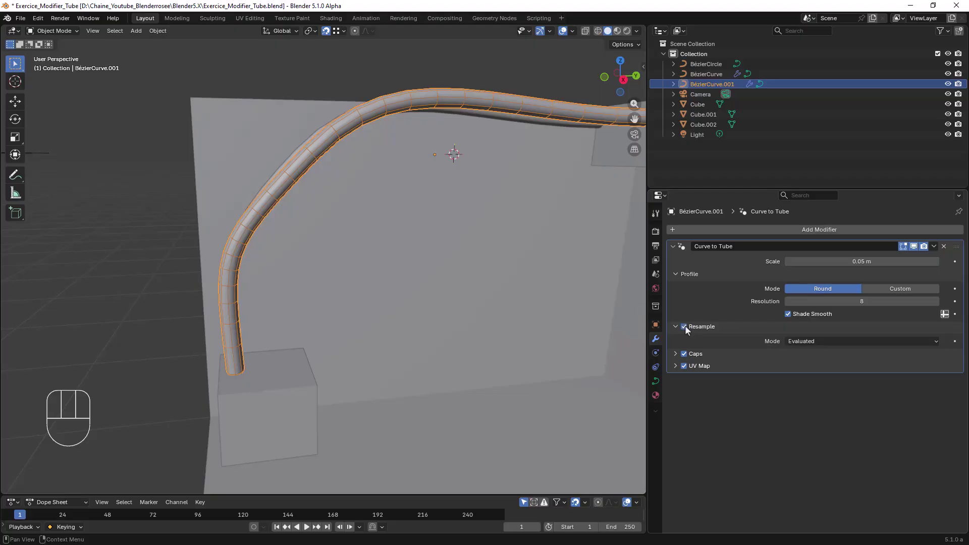
pyautogui.click(801, 341)
pyautogui.click(804, 342)
pyautogui.click(804, 341)
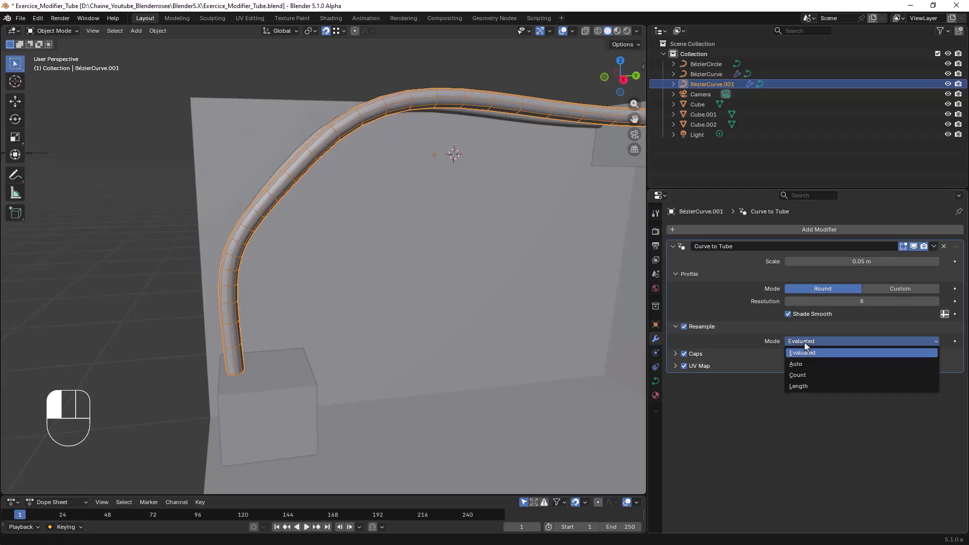
pyautogui.click(805, 344)
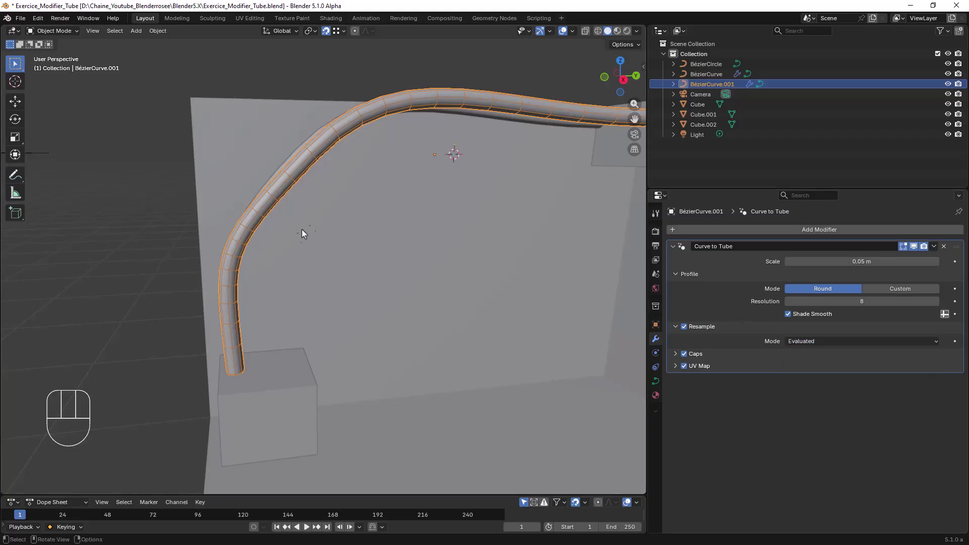
# - Set the curve data's Resolution Preview U to 8
pyautogui.moveTo(381, 181); pyautogui.dragTo(431, 196, button='middle')
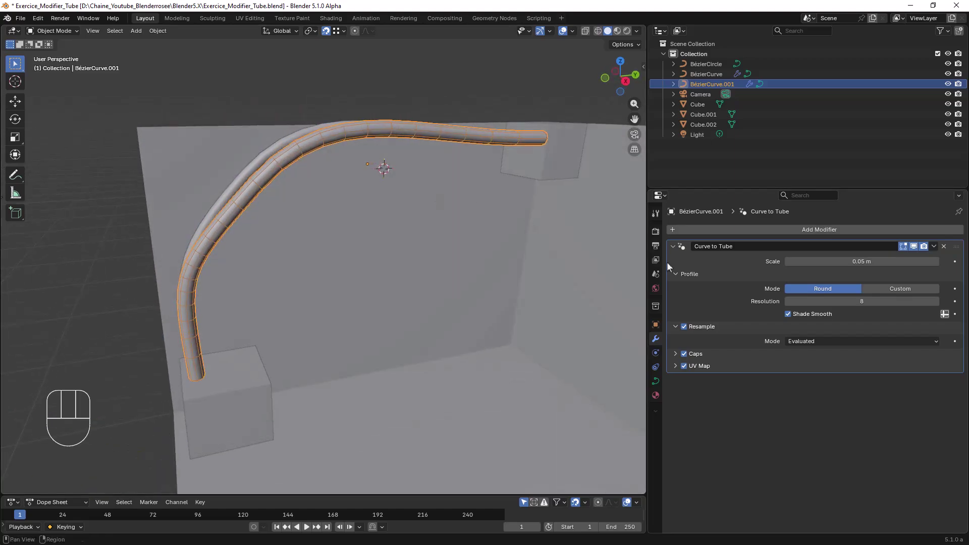
pyautogui.click(656, 384)
pyautogui.moveTo(789, 273); pyautogui.dragTo(769, 274)
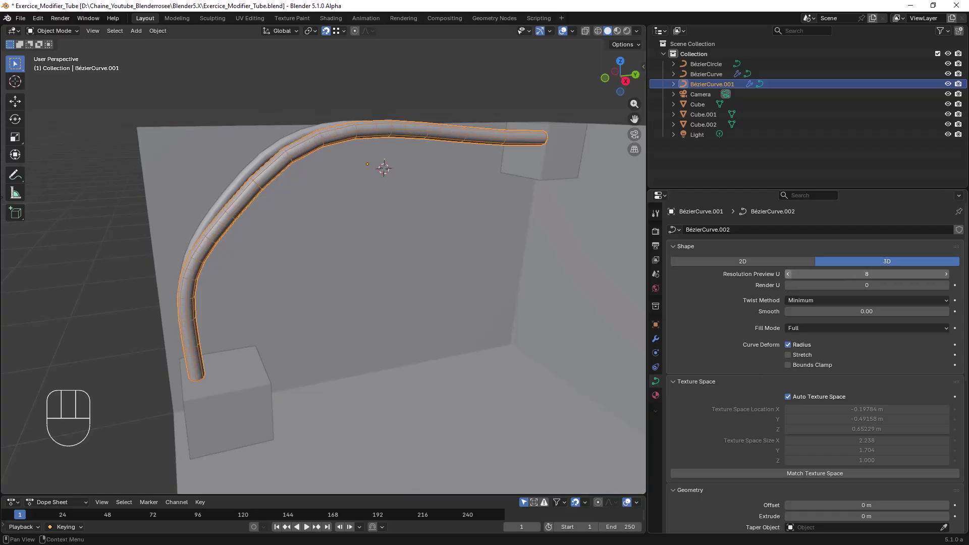
# - Set the Curve to Tube modifier's Resample mode to Auto, keeping a resample scale of 1.000
pyautogui.click(655, 338)
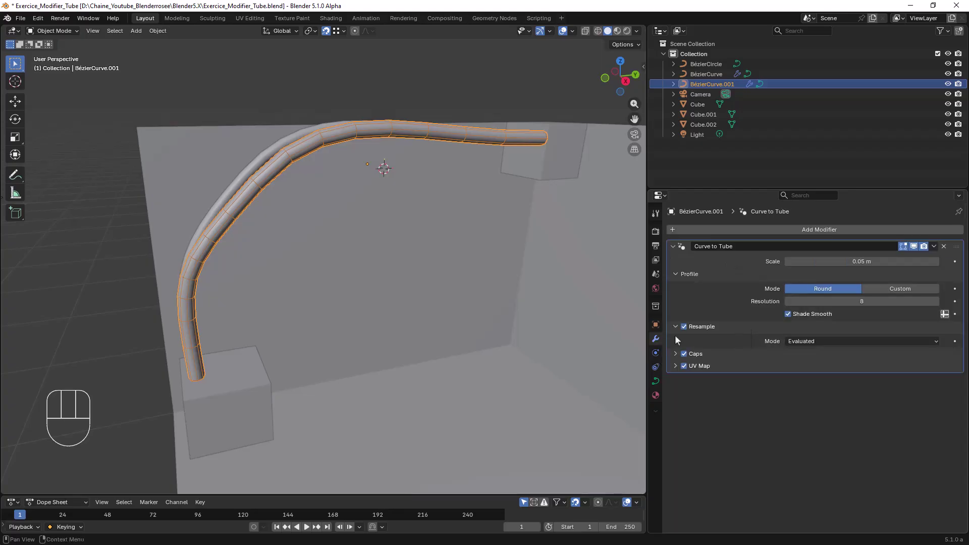
pyautogui.click(807, 341)
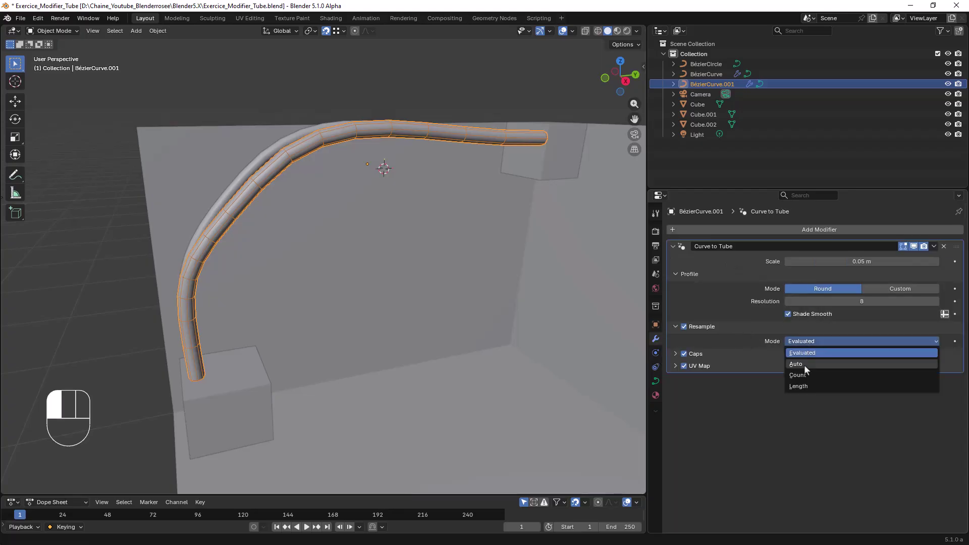
pyautogui.click(804, 364)
pyautogui.moveTo(329, 186); pyautogui.dragTo(316, 184, button='middle')
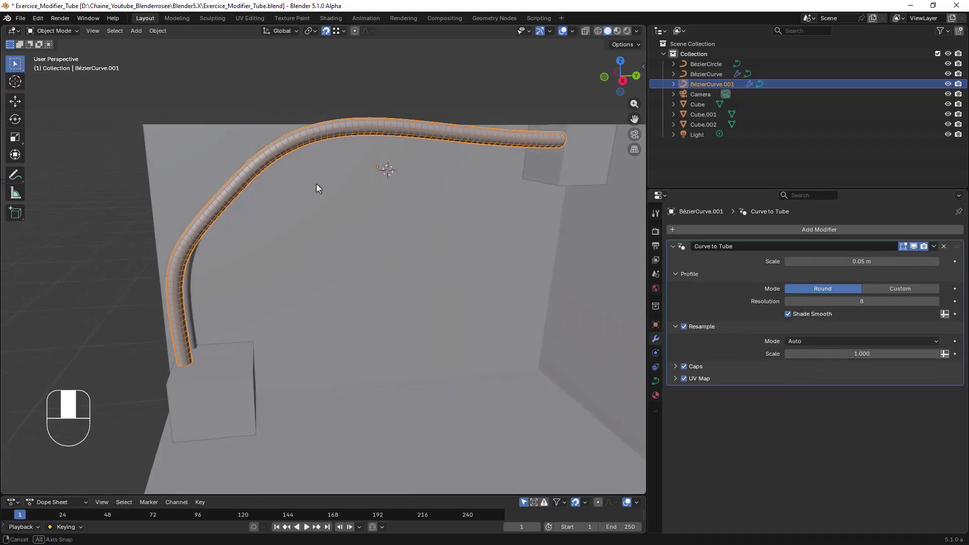
pyautogui.moveTo(833, 354)
pyautogui.mouseDown()
pyautogui.moveTo(808, 354)
pyautogui.moveTo(924, 354)
pyautogui.moveTo(830, 354)
pyautogui.mouseUp()
pyautogui.click(830, 353)
pyautogui.press('Return')
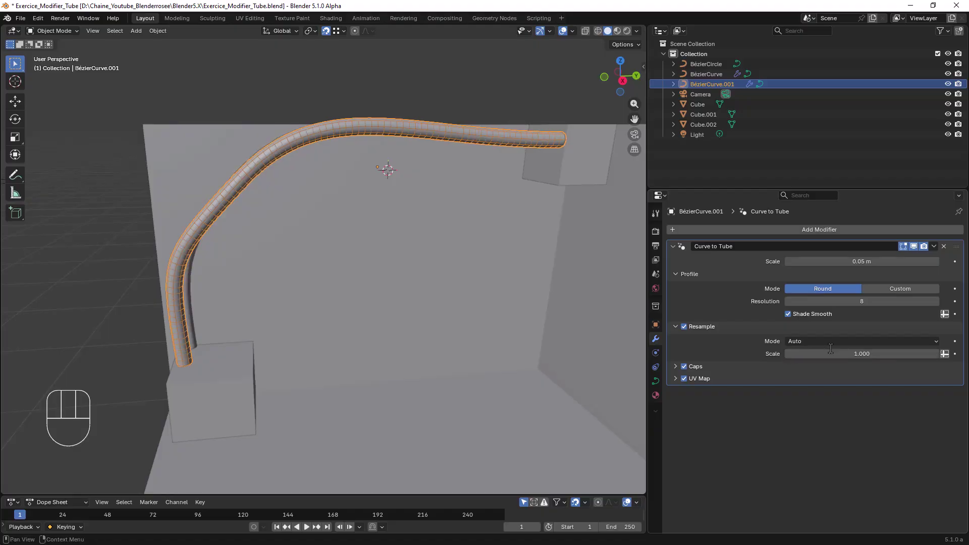
# - Set the Resample mode to Count and raise the count to 13
pyautogui.click(795, 340)
pyautogui.click(795, 377)
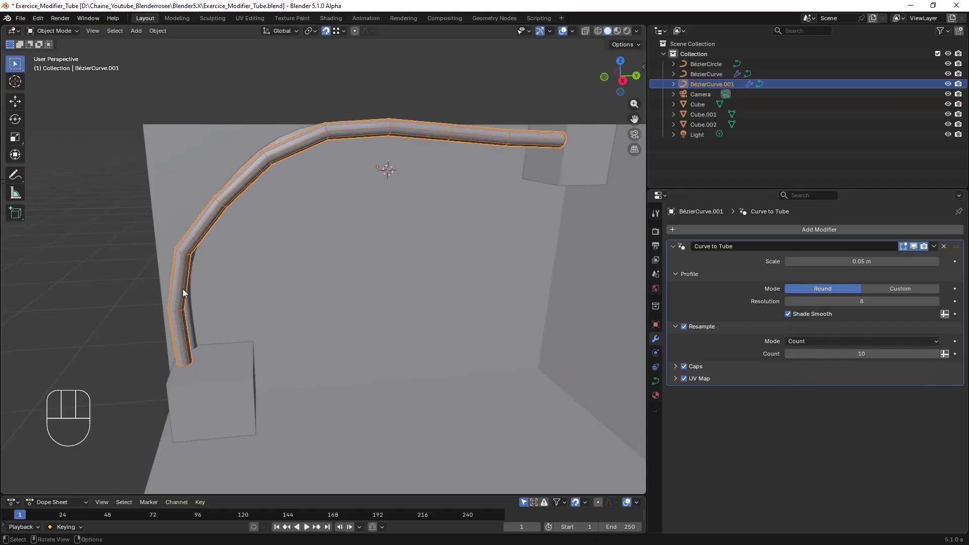
pyautogui.click(935, 354)
pyautogui.click(935, 353)
pyautogui.click(935, 354)
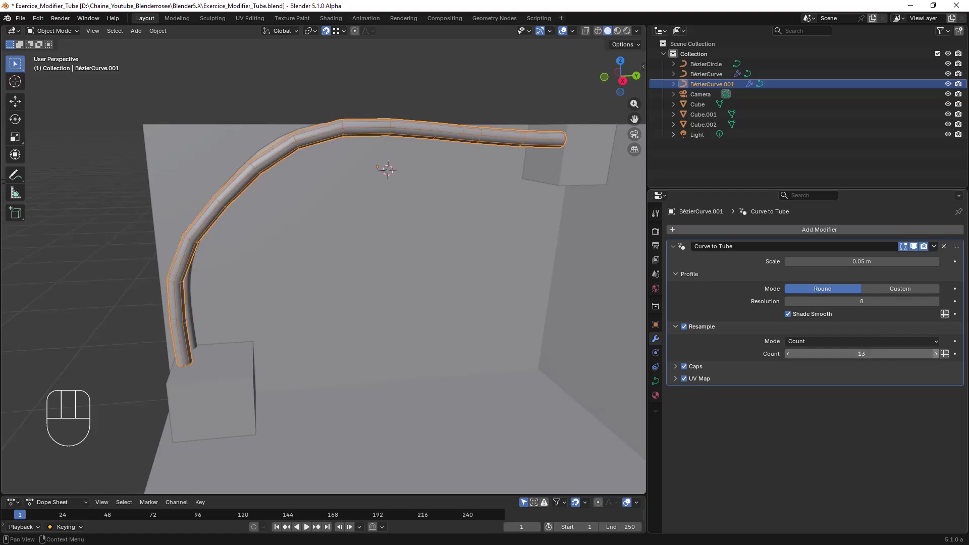
# - Set the Curve to Tube modifier's Resample mode to Length
pyautogui.click(810, 341)
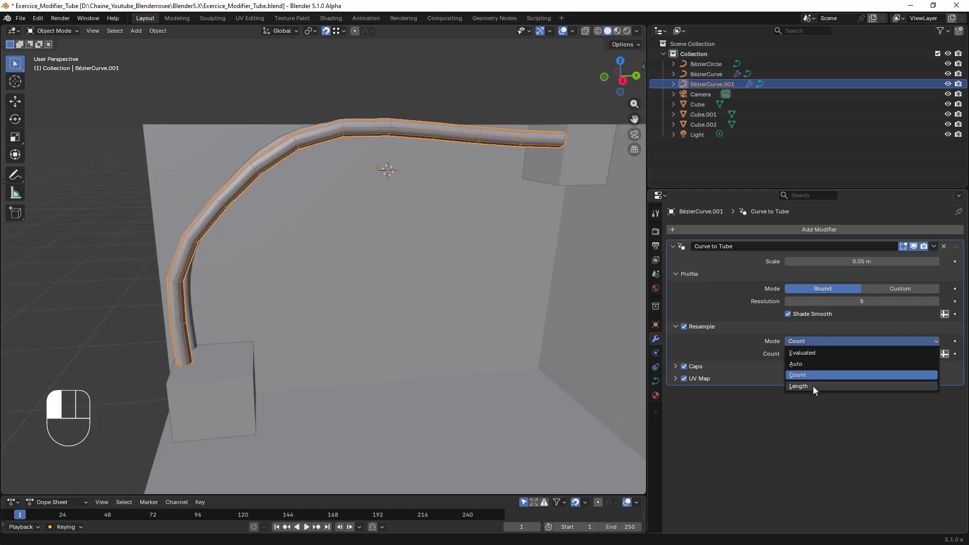
pyautogui.click(813, 386)
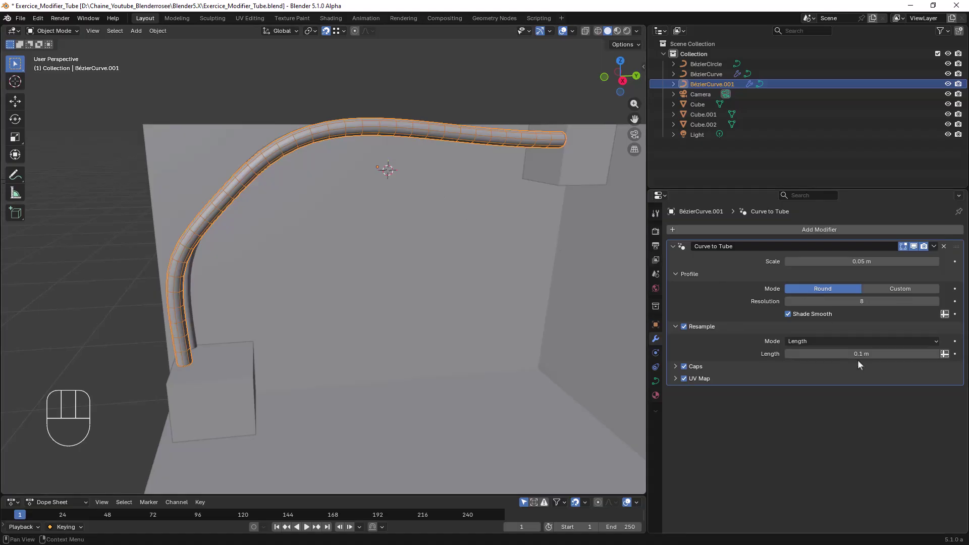
# - Try Resample lengths of 1.04 m and 0.04 m on the selected tube and look closely at its segments
pyautogui.moveTo(857, 354); pyautogui.dragTo(947, 354)
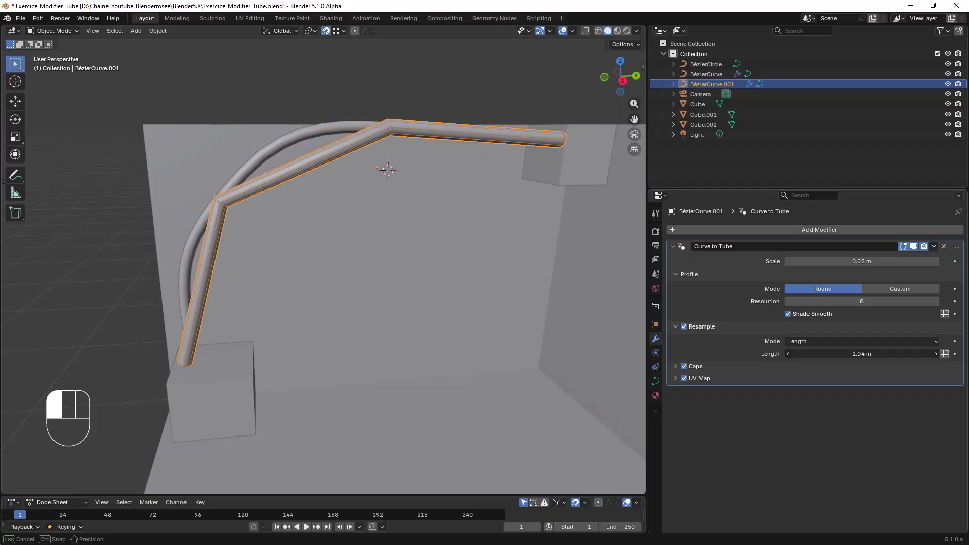
pyautogui.moveTo(949, 353); pyautogui.dragTo(785, 332)
pyautogui.moveTo(545, 202); pyautogui.dragTo(378, 232, button='middle')
pyautogui.scroll(4, 349, 200)
pyautogui.keyDown('shift'); pyautogui.moveTo(349, 200); pyautogui.dragTo(388, 238, button='middle'); pyautogui.keyUp('shift')
pyautogui.scroll(3, 388, 238)
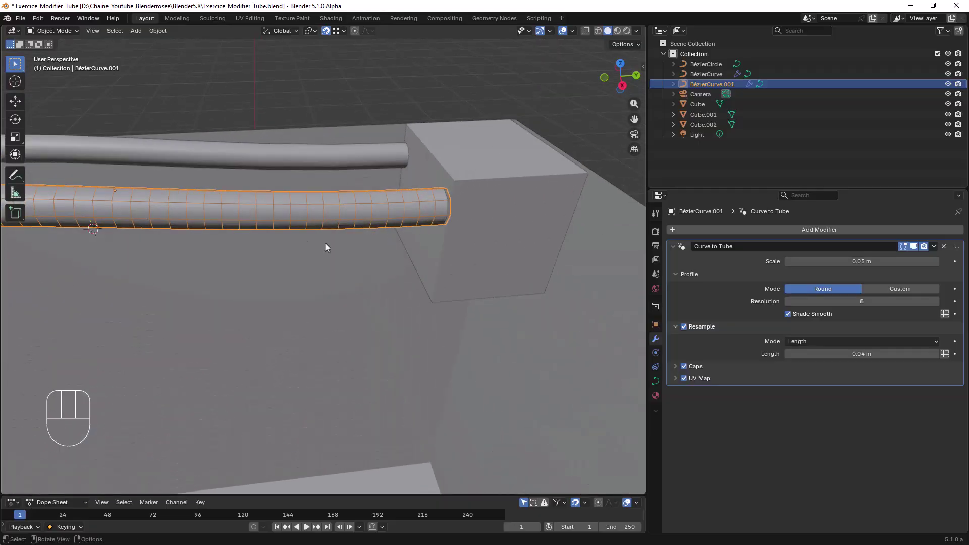
# - Try to extrude the selected curve's end control point past the upper box
pyautogui.scroll(-5, 367, 248)
pyautogui.press('Tab')
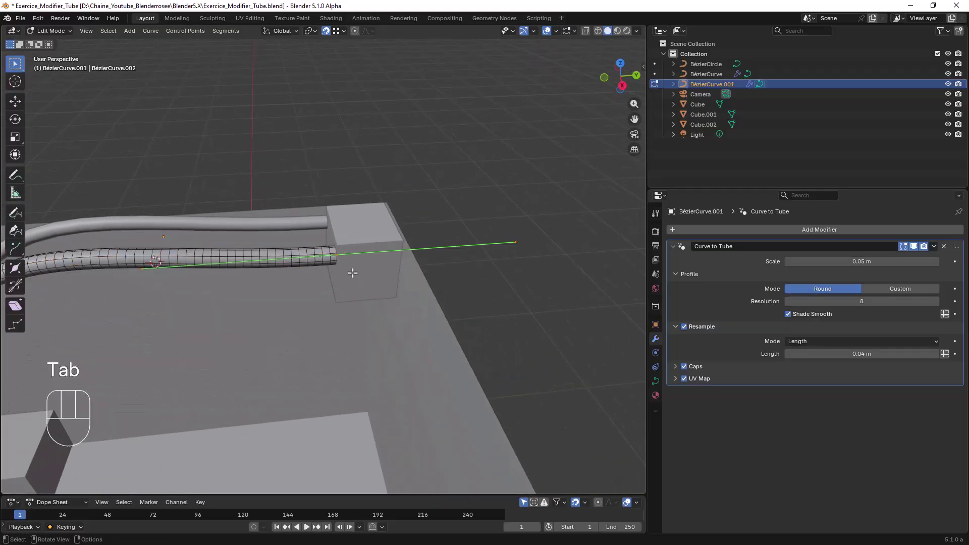
pyautogui.press('e')
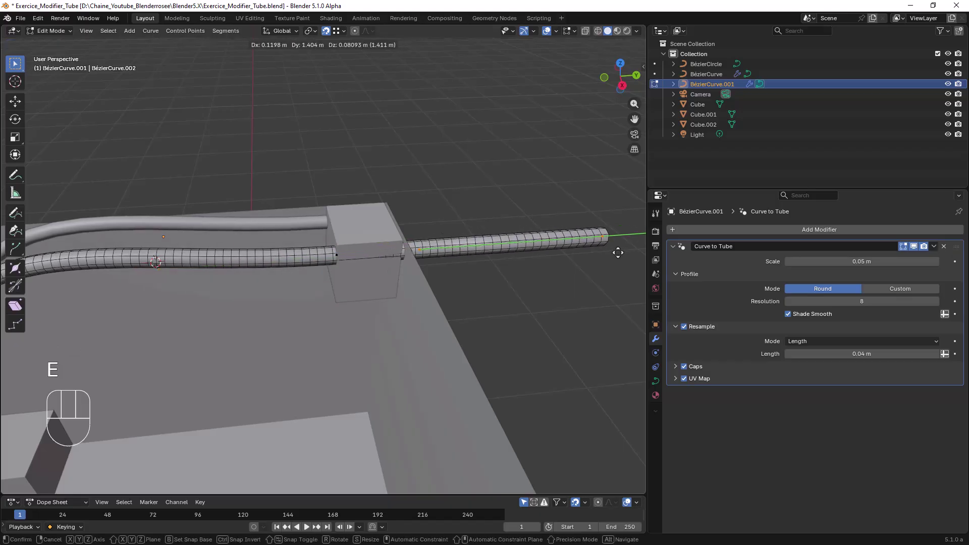
pyautogui.press('Escape')
pyautogui.hotkey('ctrl', 'z')
pyautogui.hotkey('ctrl', 'z')
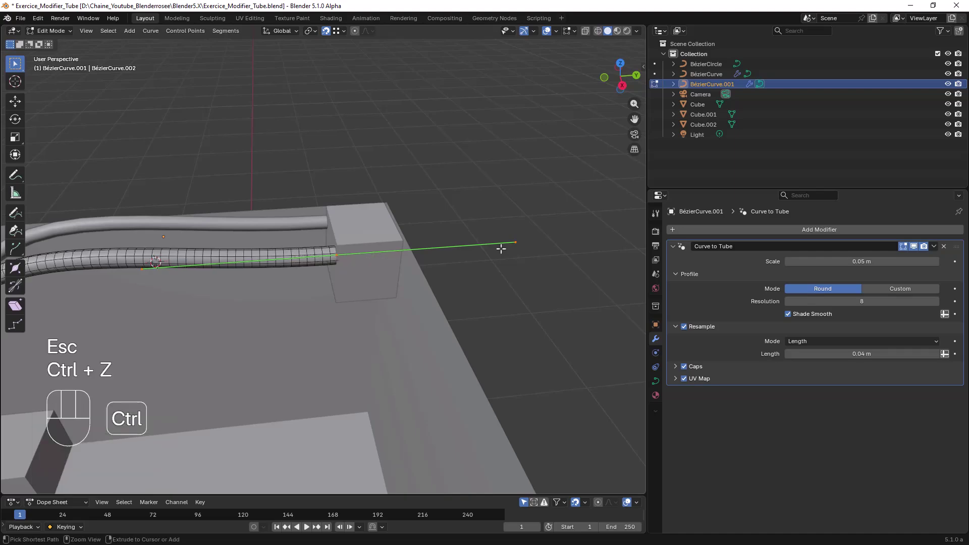
# - Return to Object Mode and undo the Resample length changes
pyautogui.scroll(-4, 500, 248)
pyautogui.hotkey('ctrl', 'z')
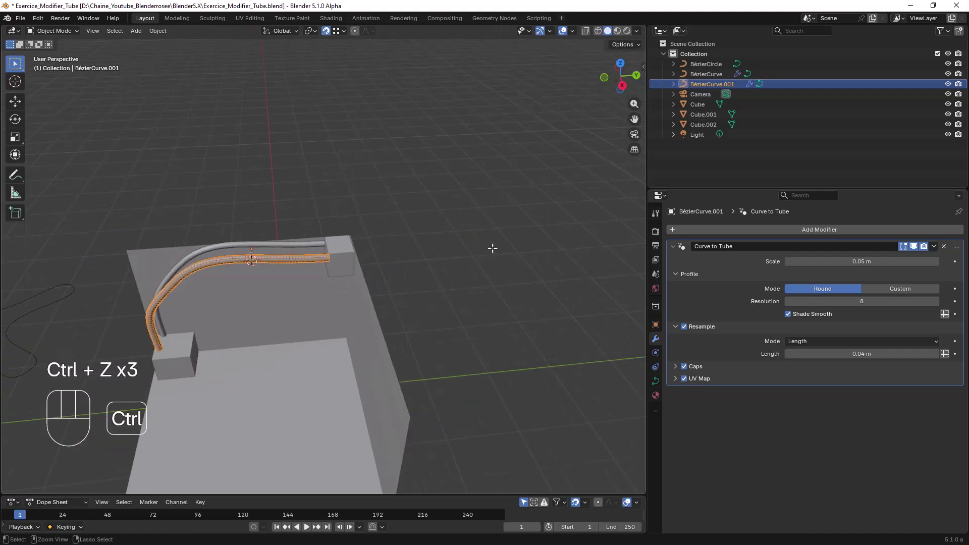
pyautogui.hotkey('ctrl', 'z')
pyautogui.keyDown('shift'); pyautogui.moveTo(346, 277); pyautogui.dragTo(439, 267, button='middle'); pyautogui.keyUp('shift')
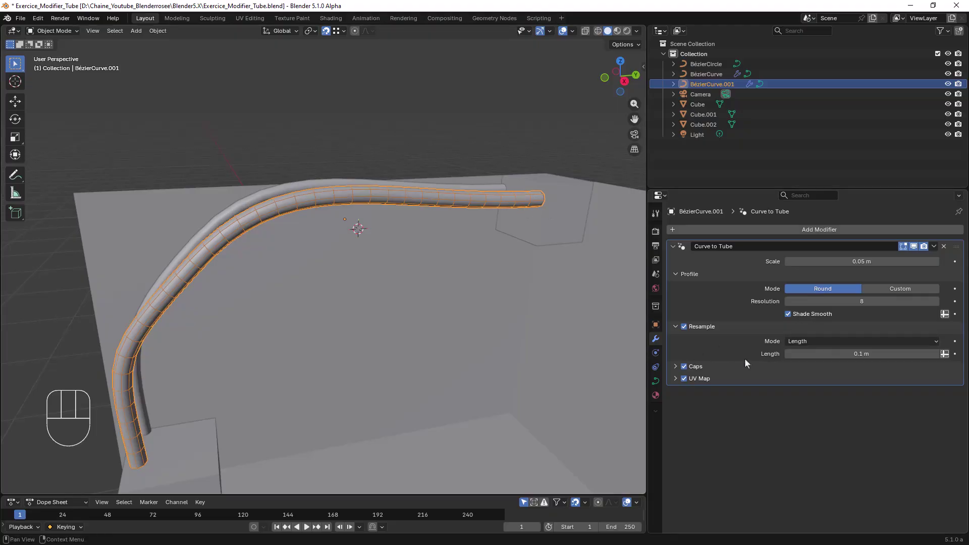
pyautogui.moveTo(535, 250); pyautogui.dragTo(444, 259, button='middle')
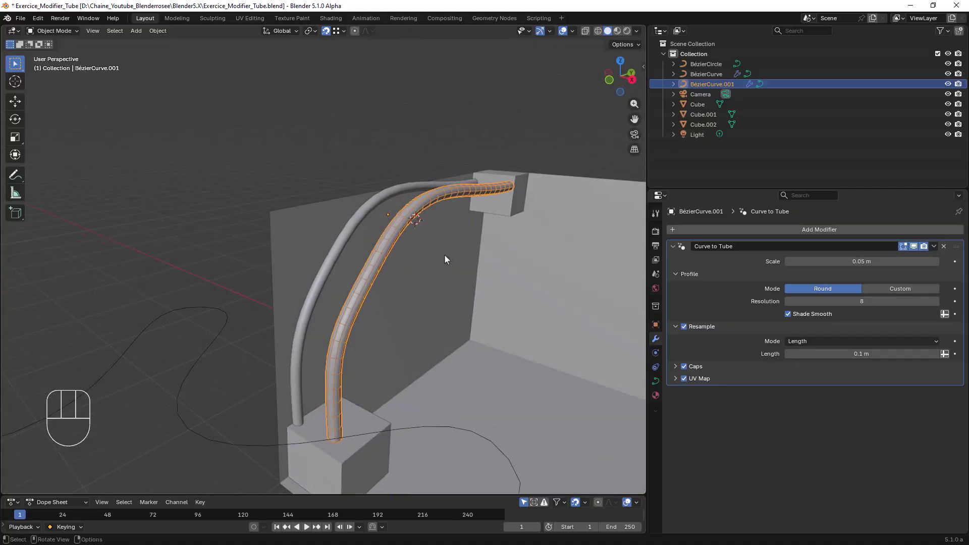
pyautogui.hotkey('shift', 'a')
pyautogui.moveTo(448, 255)
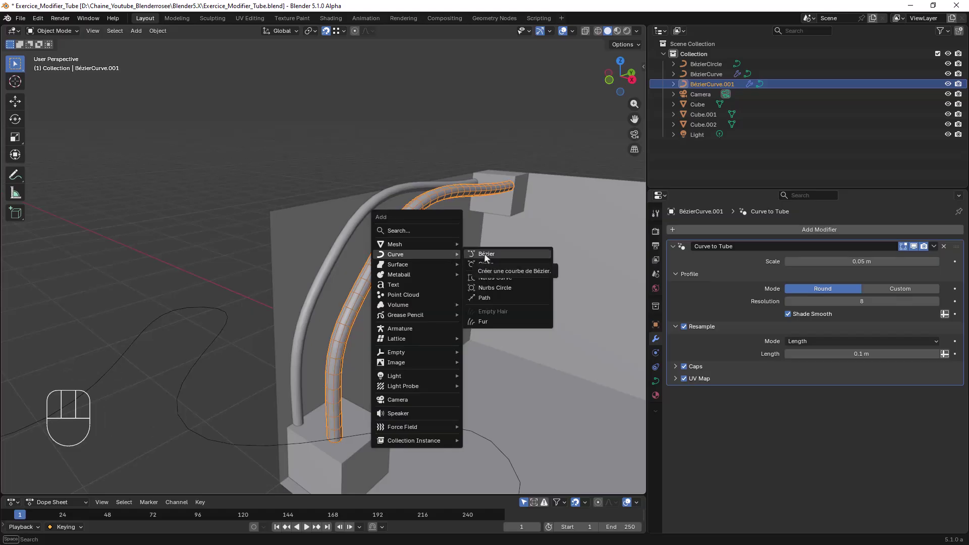
pyautogui.press('Escape')
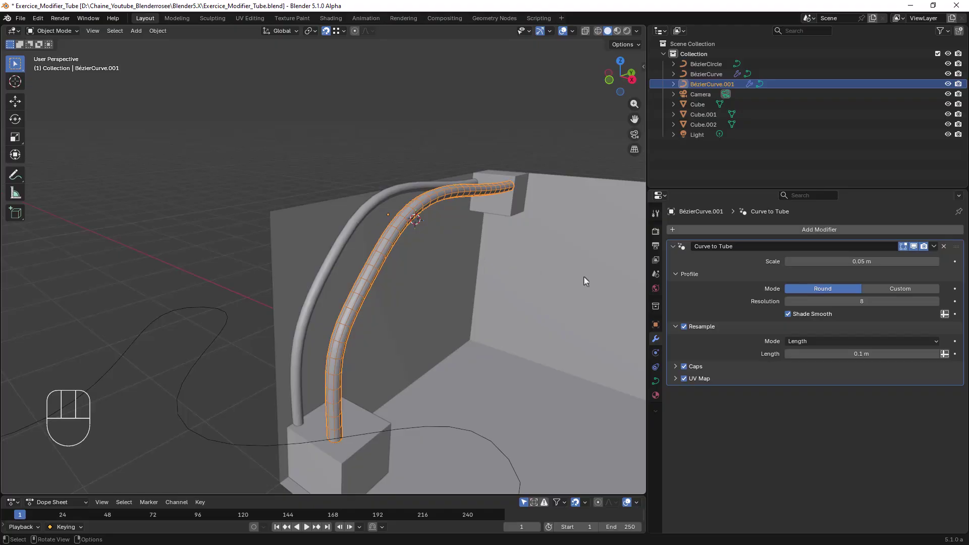
# - Select the thinner tube and show the viewport in Material Preview to examine the textures on both tubes
pyautogui.moveTo(443, 280); pyautogui.dragTo(411, 290, button='middle')
pyautogui.moveTo(364, 247)
pyautogui.mouseDown(button='middle')
pyautogui.moveTo(365, 258)
pyautogui.moveTo(355, 242)
pyautogui.mouseUp(button='middle')
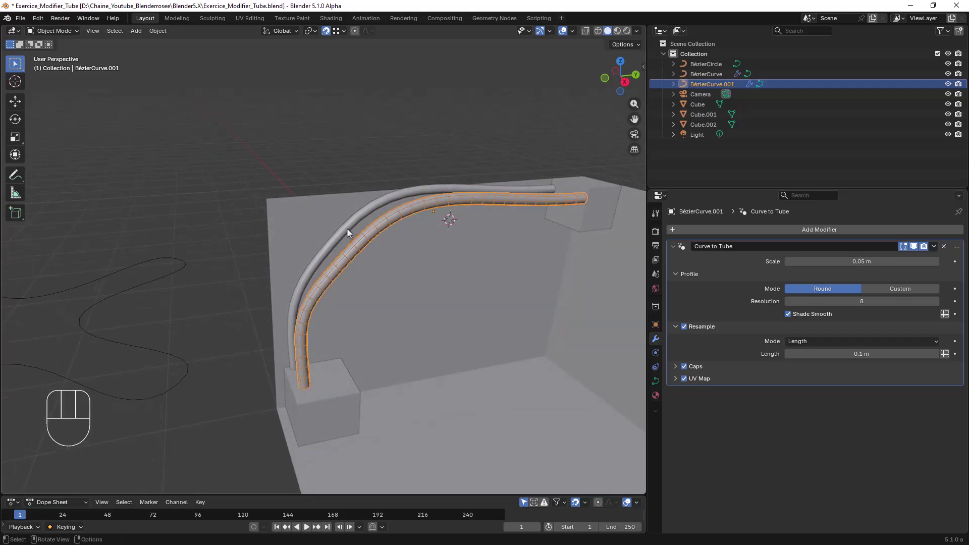
pyautogui.click(347, 228)
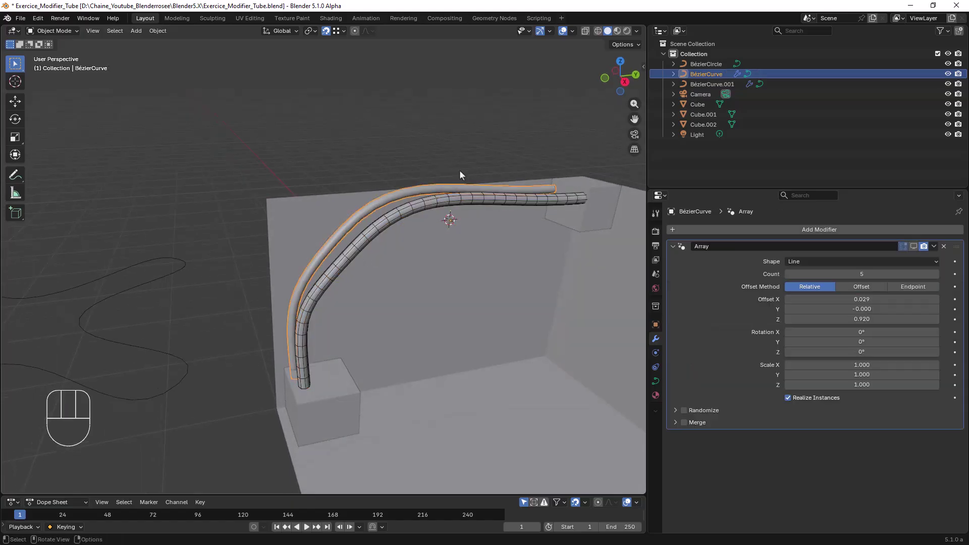
pyautogui.click(617, 30)
pyautogui.scroll(6, 367, 214)
pyautogui.scroll(2, 366, 213)
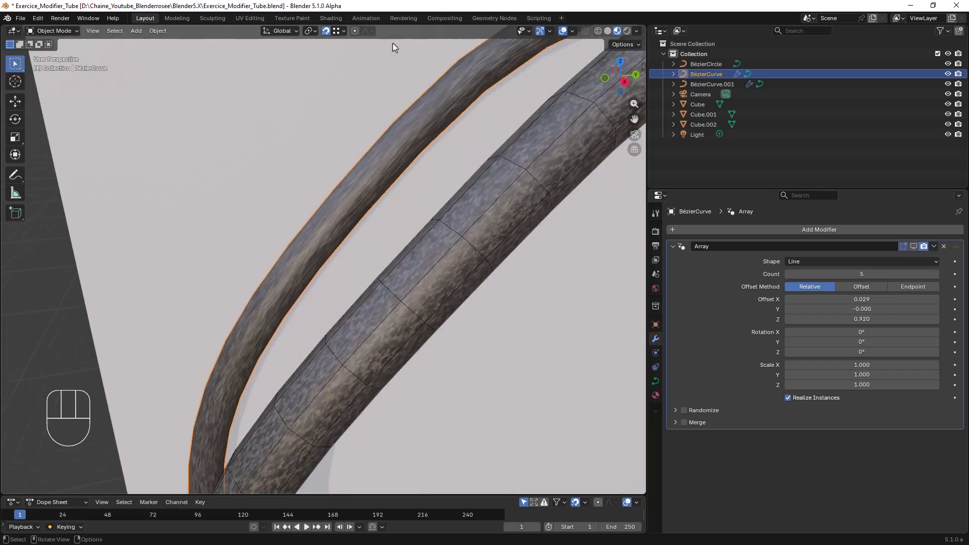
# - In the Shading workspace with Material Preview, connect the Texture Coordinate's Generated output to the Mapping node's Vector for the thin tube's material
pyautogui.click(331, 18)
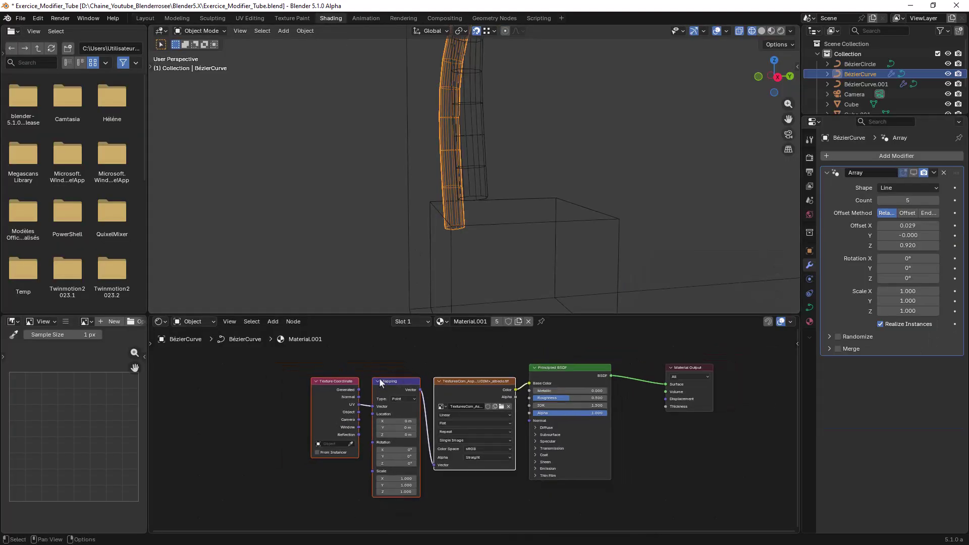
pyautogui.click(771, 30)
pyautogui.moveTo(446, 197); pyautogui.dragTo(355, 179, button='middle')
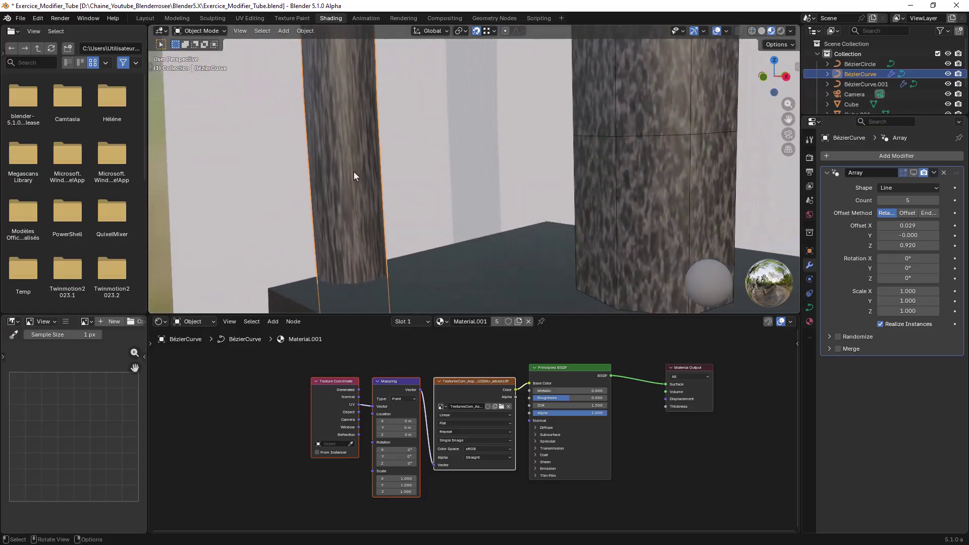
pyautogui.scroll(5, 339, 439)
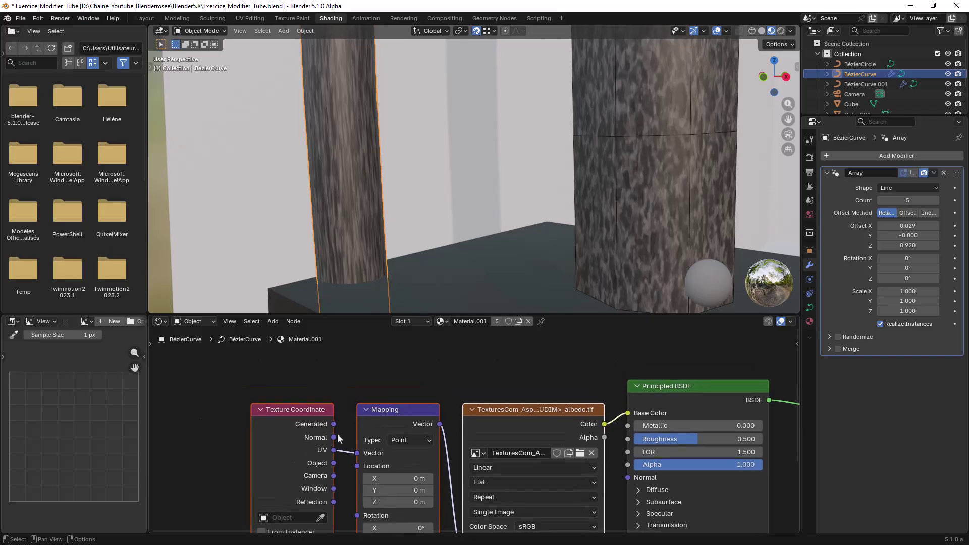
pyautogui.moveTo(334, 424); pyautogui.dragTo(357, 453)
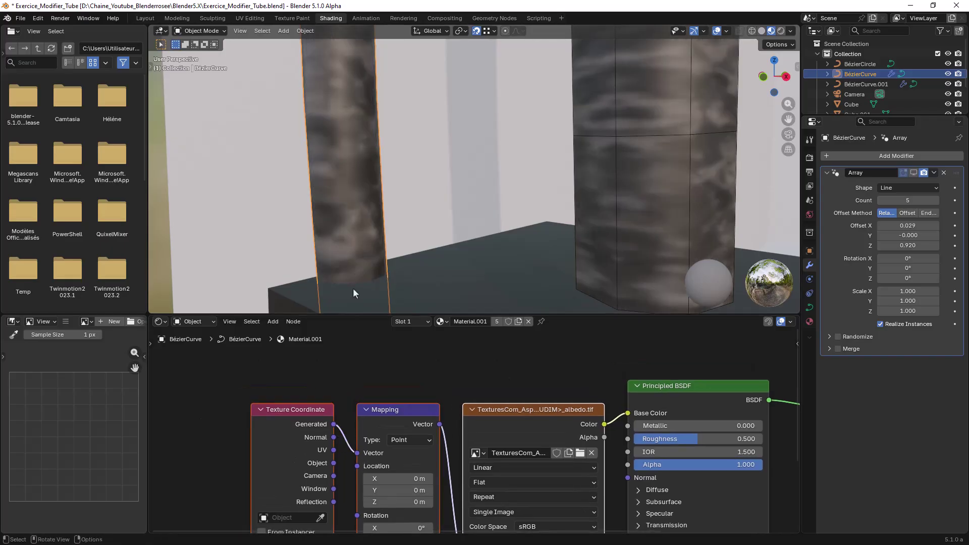
pyautogui.moveTo(363, 247); pyautogui.dragTo(350, 247, button='middle')
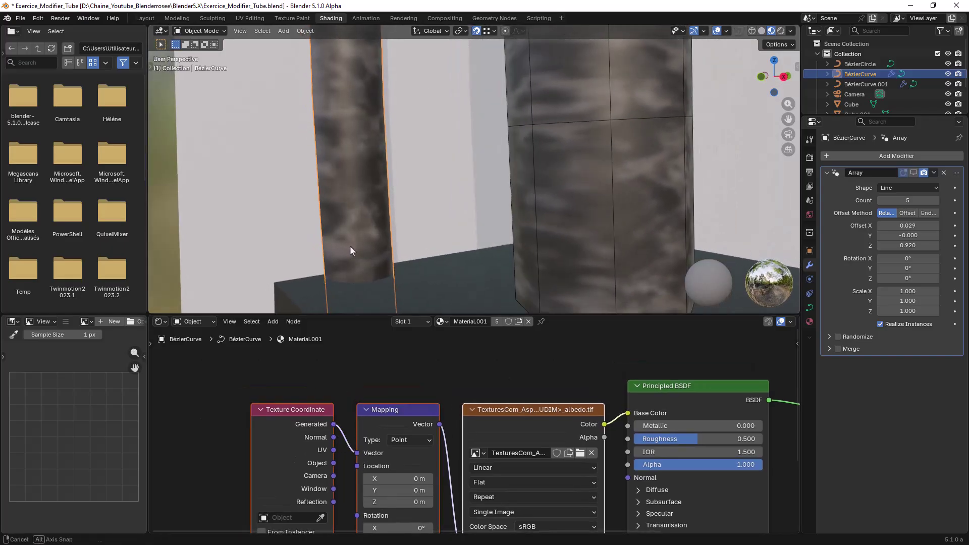
# - Give the thick tube its own single-user copy of Material.001 and connect the UV coordinates to its Mapping node's Vector
pyautogui.click(582, 183)
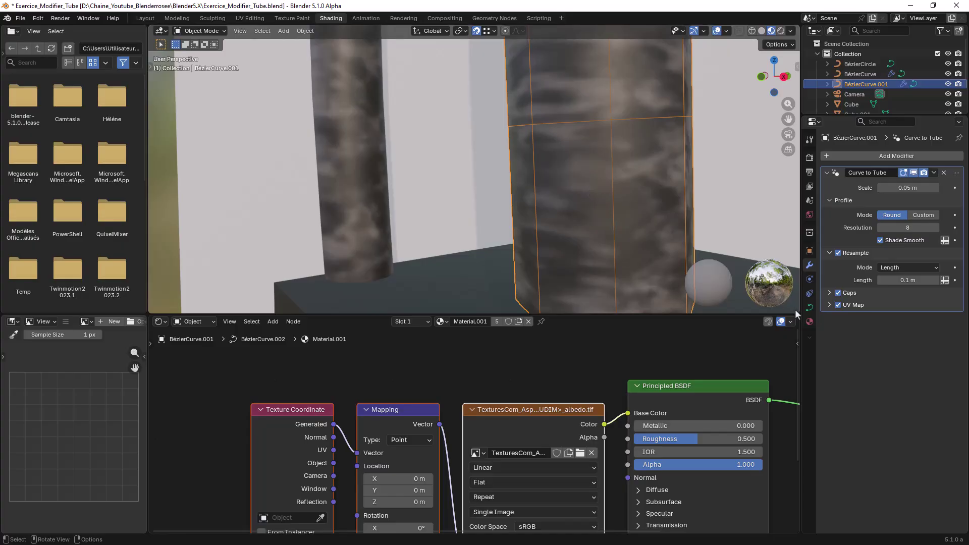
pyautogui.click(809, 321)
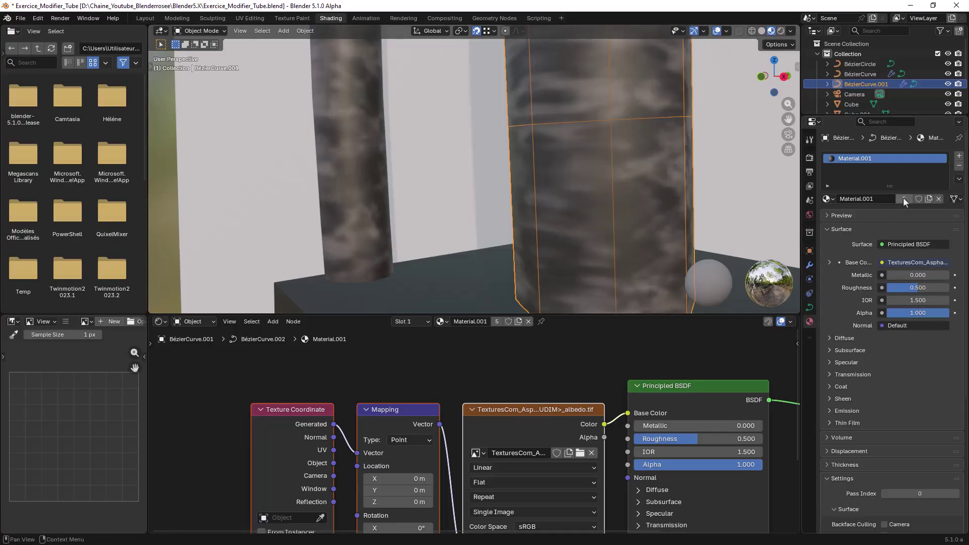
pyautogui.click(903, 198)
pyautogui.scroll(-5, 628, 193)
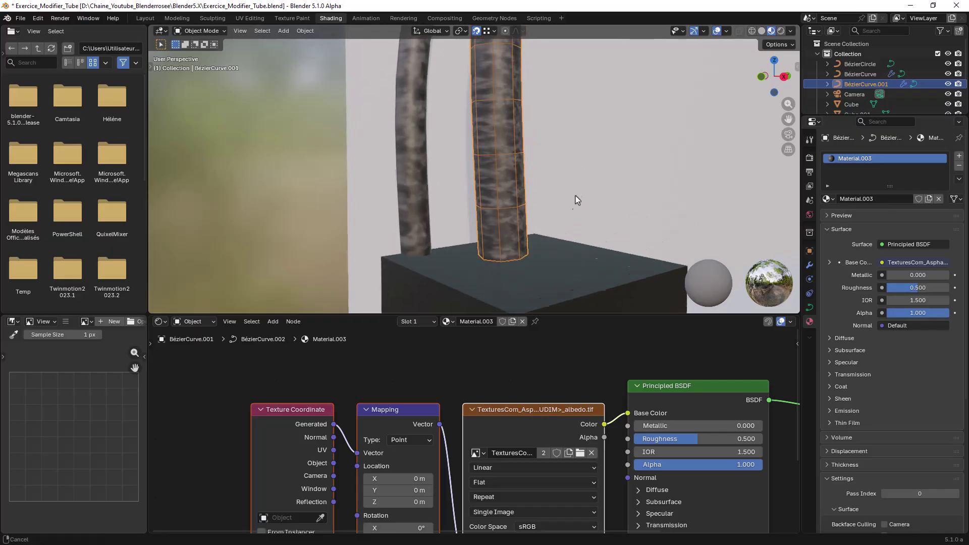
pyautogui.scroll(3, 578, 195)
pyautogui.moveTo(333, 449); pyautogui.dragTo(357, 453)
pyautogui.moveTo(467, 260); pyautogui.dragTo(379, 208, button='middle')
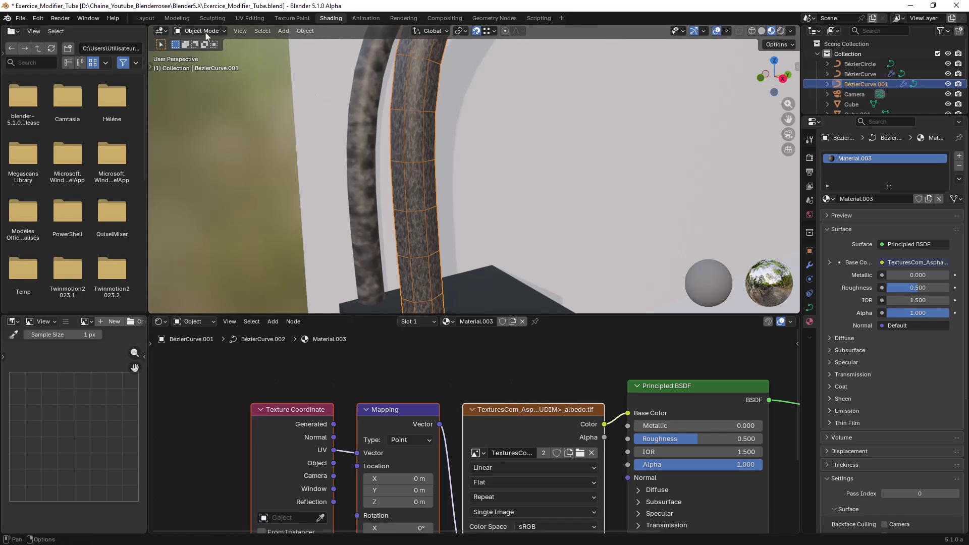
# - Return to the Layout workspace and enable the thin tube's Array modifier in the viewport
pyautogui.click(152, 18)
pyautogui.scroll(-5, 463, 239)
pyautogui.keyDown('shift'); pyautogui.moveTo(461, 245); pyautogui.dragTo(479, 259, button='middle'); pyautogui.keyUp('shift')
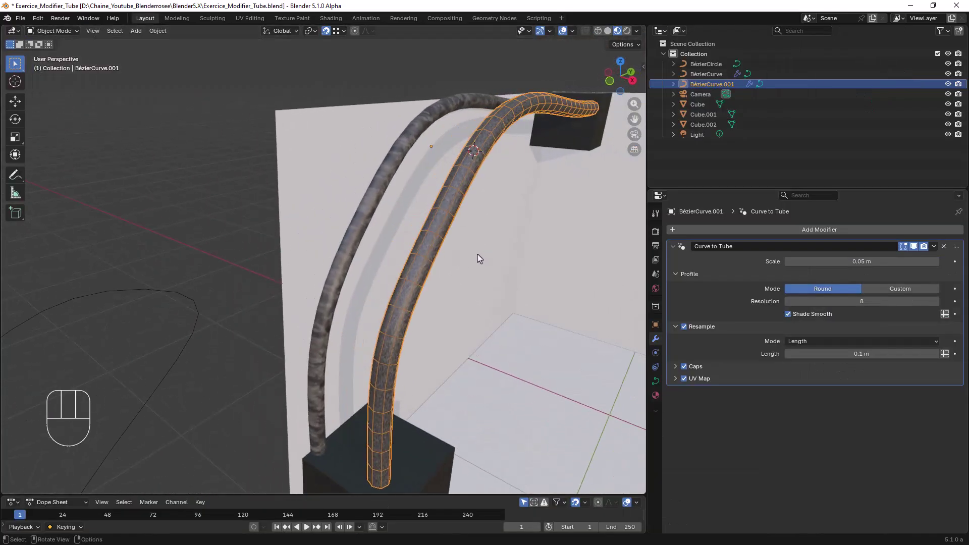
pyautogui.click(359, 234)
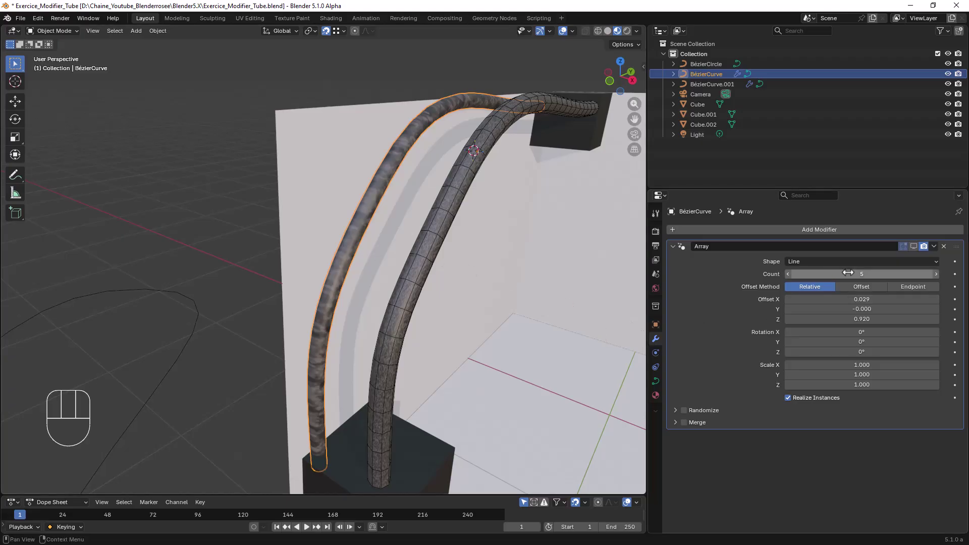
pyautogui.click(913, 246)
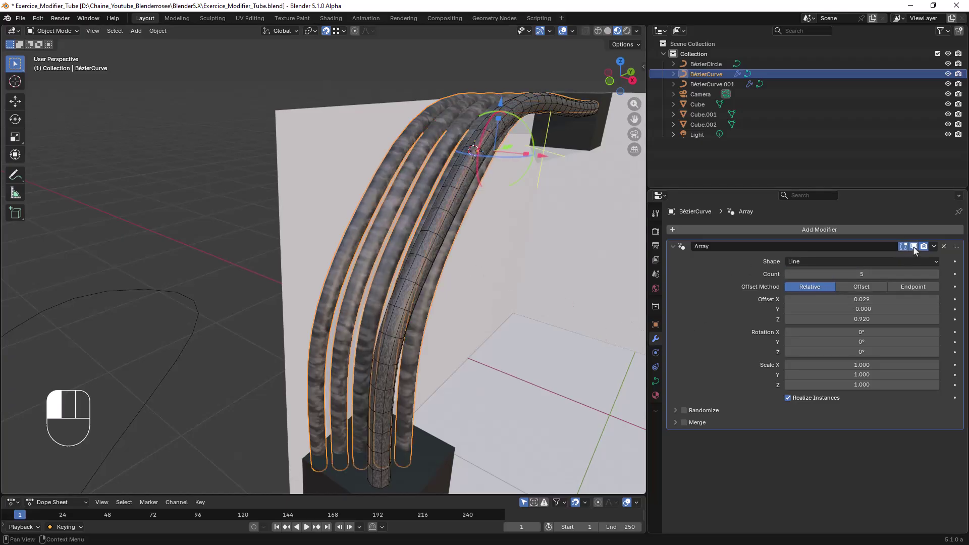
# - Move the thick tube slightly along the global X axis beside the arrayed tubes
pyautogui.moveTo(493, 301); pyautogui.dragTo(470, 321, button='middle')
pyautogui.click(401, 362)
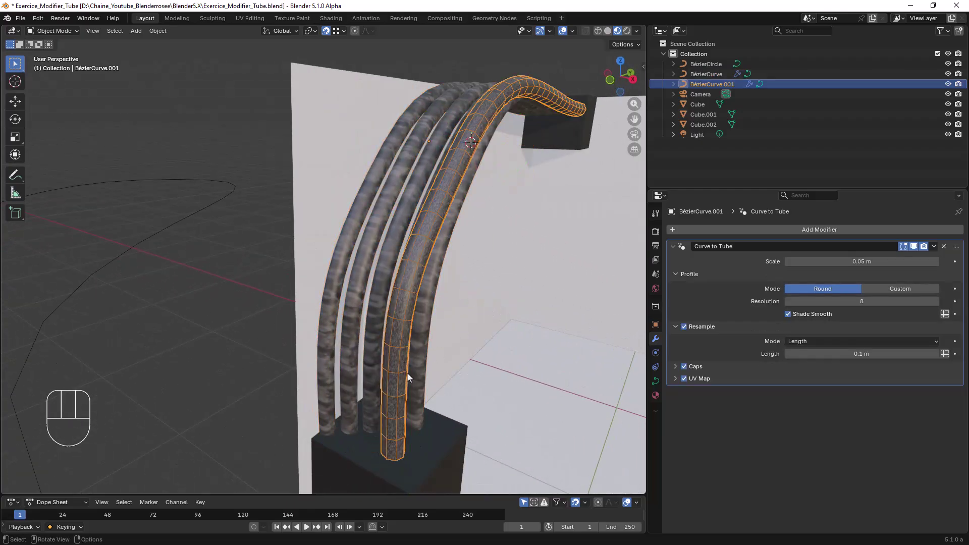
pyautogui.press('g')
pyautogui.press('y')
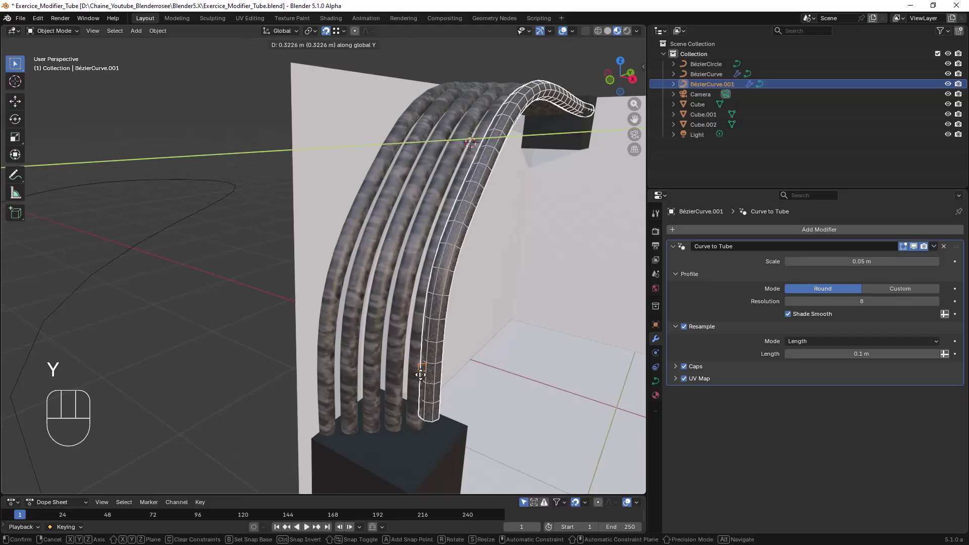
pyautogui.press('x')
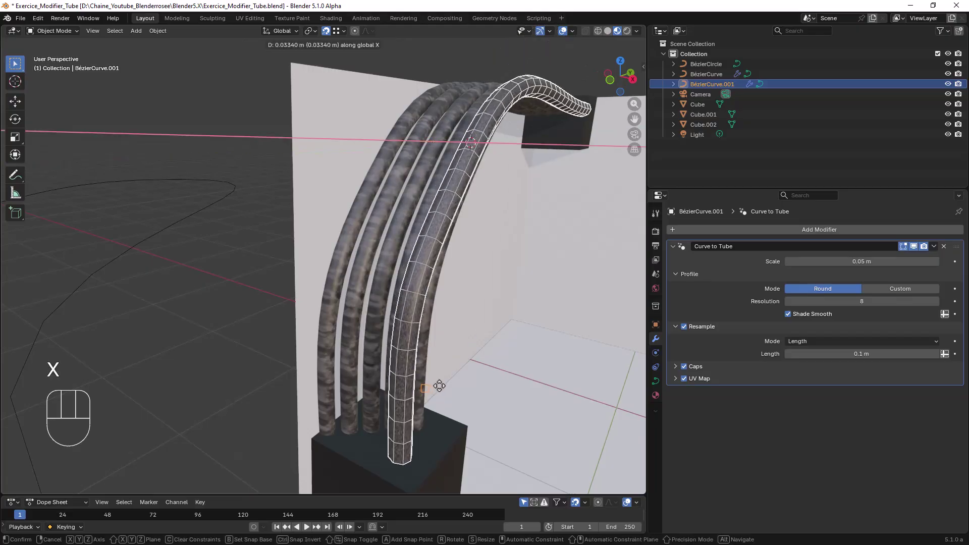
pyautogui.click(433, 385)
pyautogui.moveTo(434, 385); pyautogui.dragTo(441, 343, button='middle')
# - Select the arrayed tubes and set the Array modifier's relative Offset X to 0.009
pyautogui.click(444, 343)
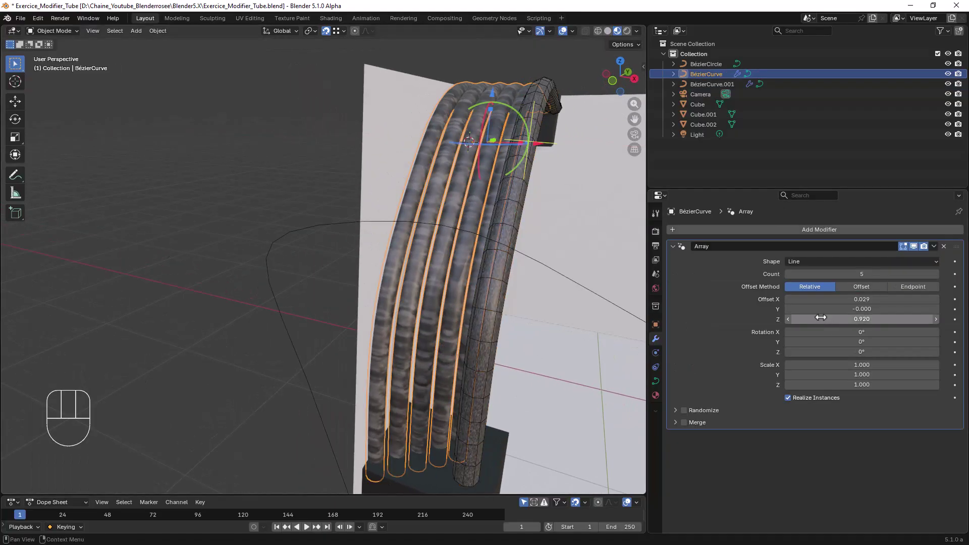
pyautogui.moveTo(785, 300); pyautogui.dragTo(777, 300)
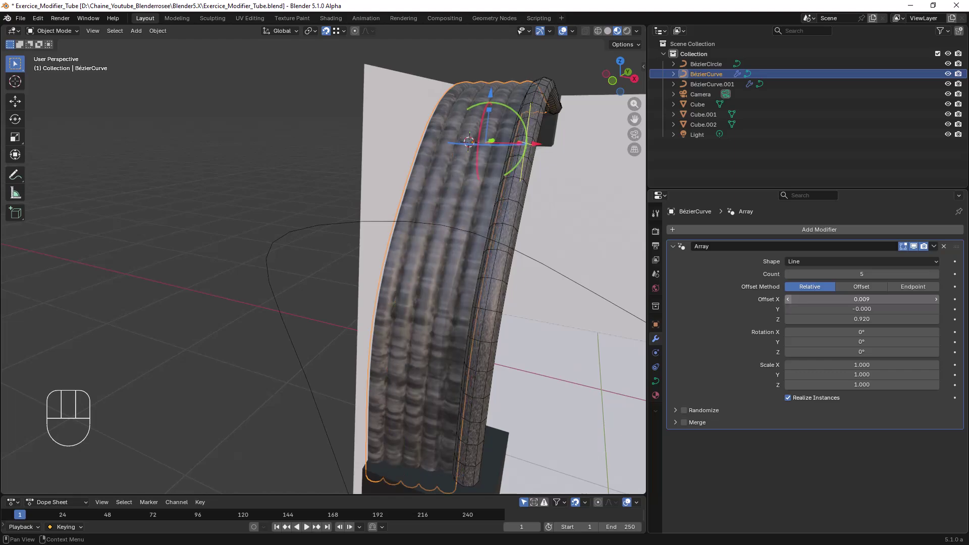
pyautogui.moveTo(608, 294); pyautogui.dragTo(364, 339, button='middle')
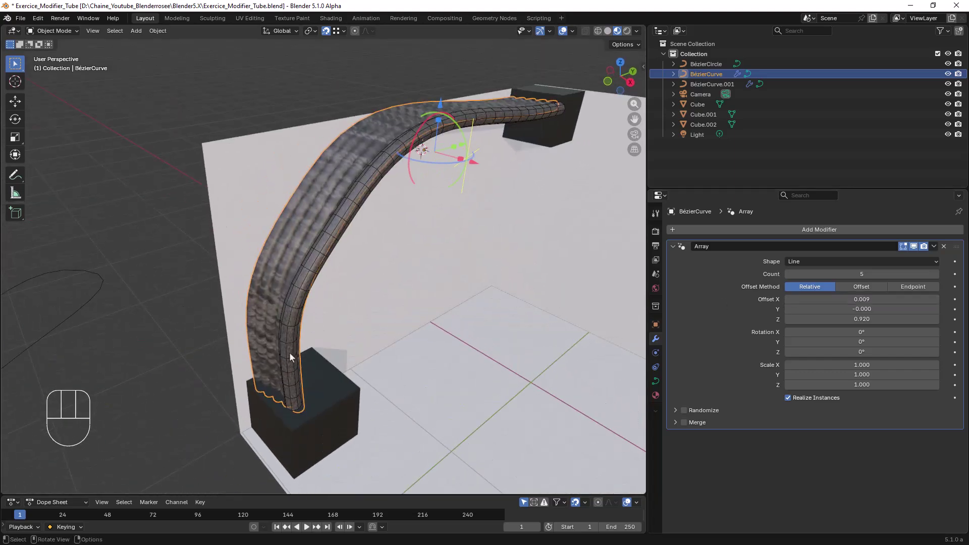
# - Select the thick tube beside the arrayed tubes and expand the Caps settings of its Curve to Tube modifier
pyautogui.click(217, 359)
pyautogui.moveTo(217, 356); pyautogui.dragTo(439, 172, button='middle')
pyautogui.keyDown('shift'); pyautogui.moveTo(424, 224); pyautogui.dragTo(394, 262, button='middle'); pyautogui.keyUp('shift')
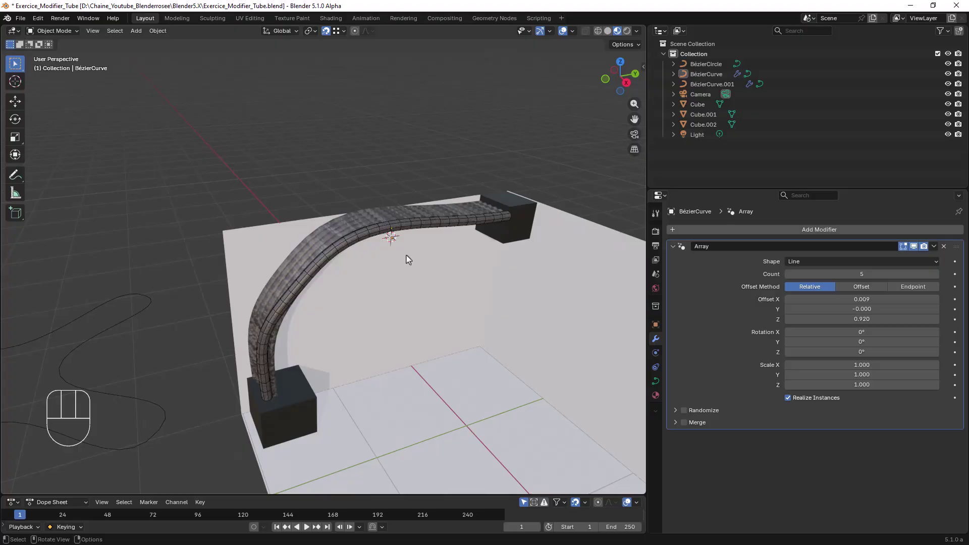
pyautogui.click(308, 285)
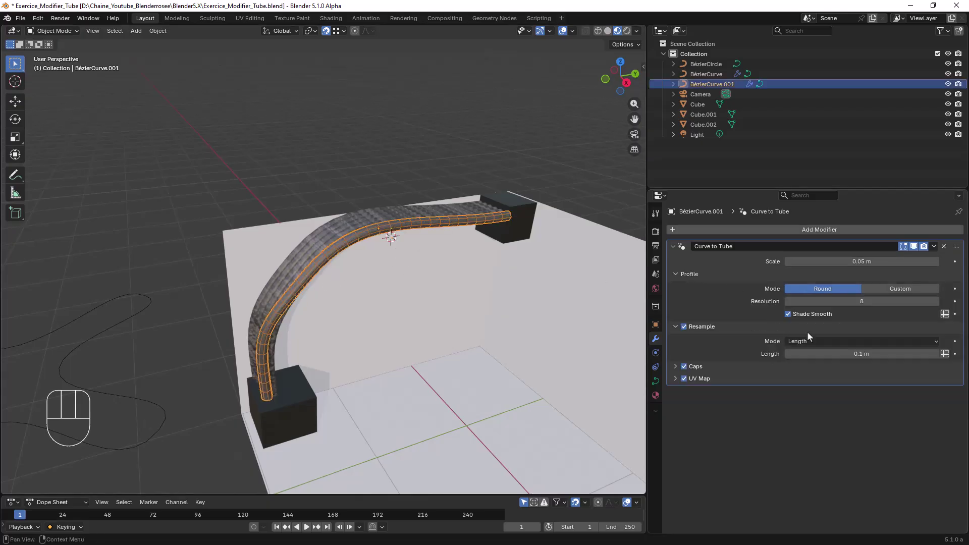
pyautogui.click(675, 366)
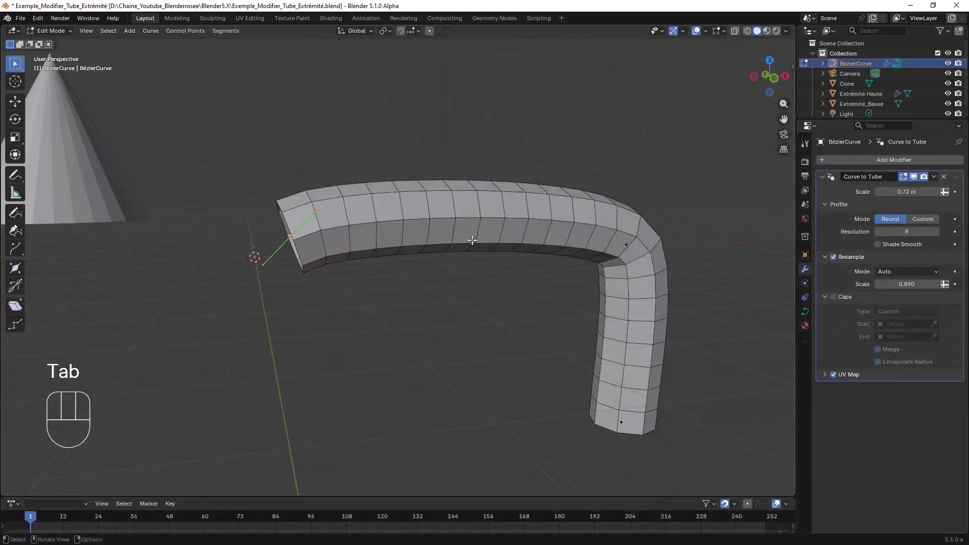
# - Enable Caps in the bent tube's Curve to Tube modifier and set the cap type to Flat
pyautogui.moveTo(484, 237); pyautogui.dragTo(465, 242, button='middle')
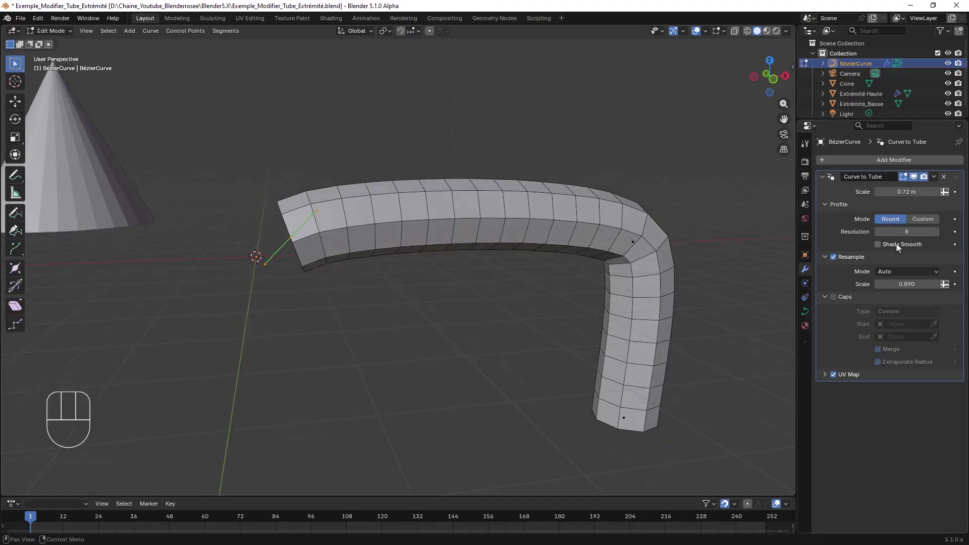
pyautogui.click(833, 297)
pyautogui.moveTo(449, 272); pyautogui.dragTo(571, 280, button='middle')
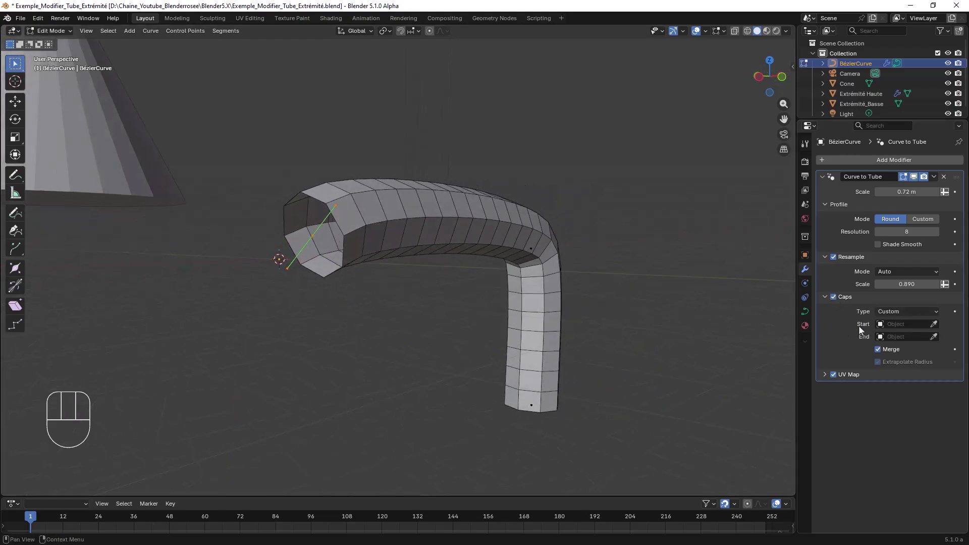
pyautogui.click(898, 311)
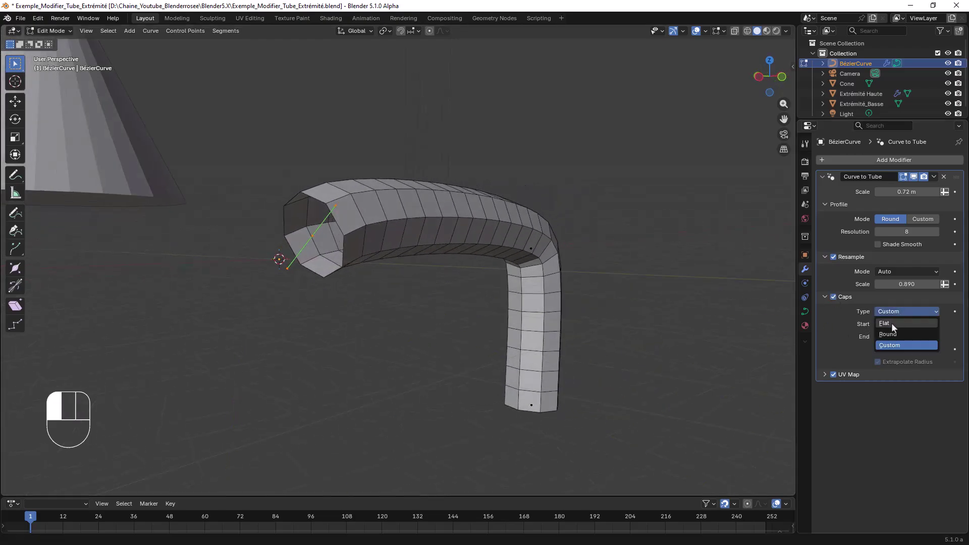
pyautogui.click(891, 323)
pyautogui.moveTo(411, 240); pyautogui.dragTo(546, 314, button='middle')
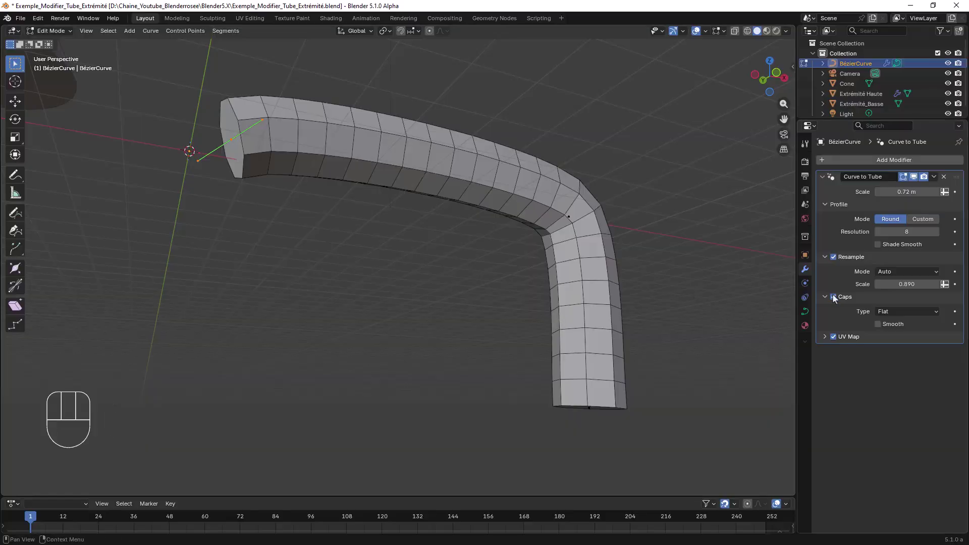
# - Try the Round cap type on the tube, toggling Extrapolate Radius off and back on, and examine both rounded ends
pyautogui.click(888, 311)
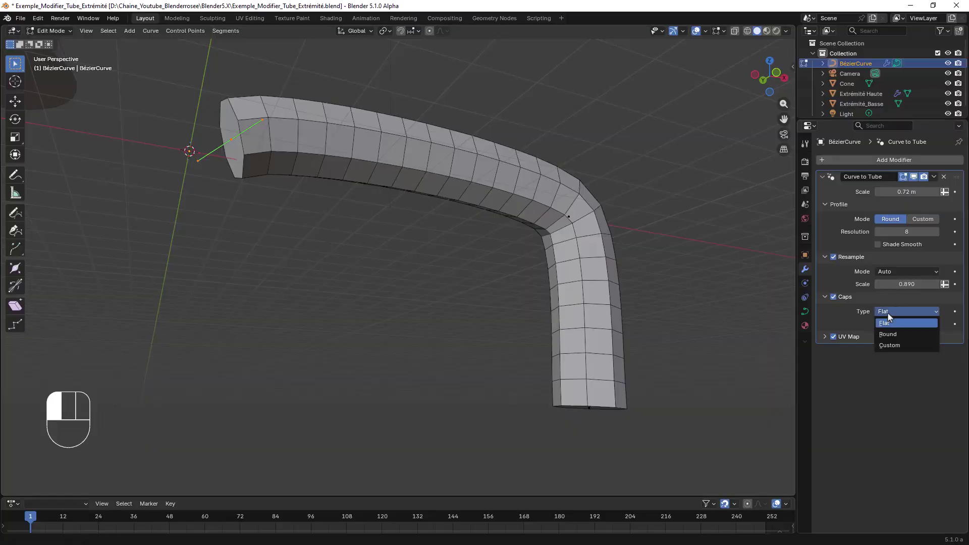
pyautogui.click(887, 334)
pyautogui.moveTo(471, 203); pyautogui.dragTo(449, 197, button='middle')
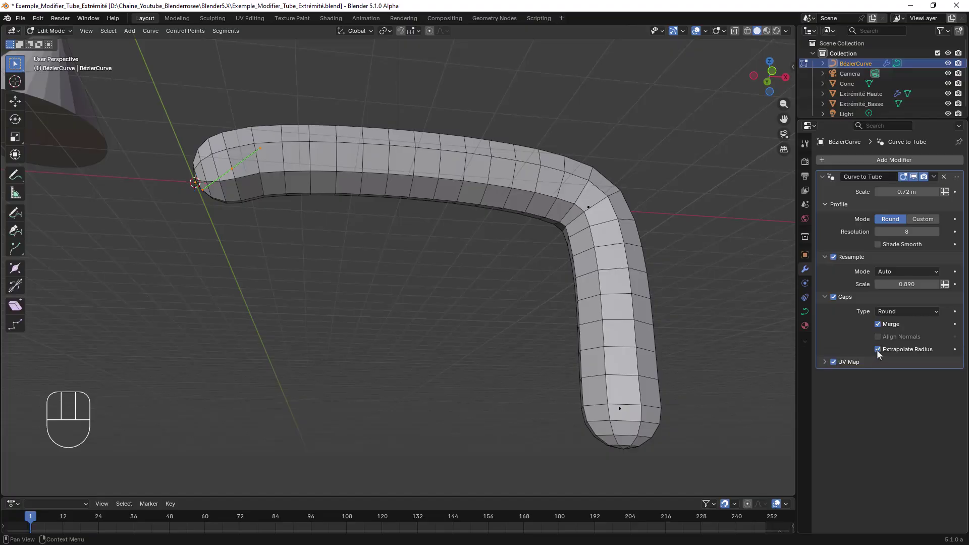
pyautogui.click(878, 349)
pyautogui.click(876, 349)
pyautogui.moveTo(703, 392); pyautogui.dragTo(683, 374, button='middle')
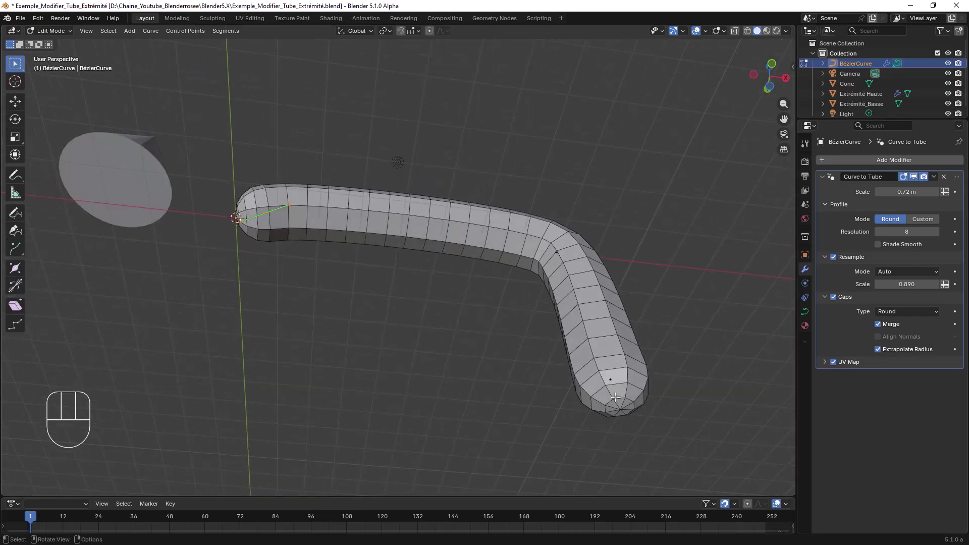
pyautogui.moveTo(641, 279); pyautogui.dragTo(634, 340, button='middle')
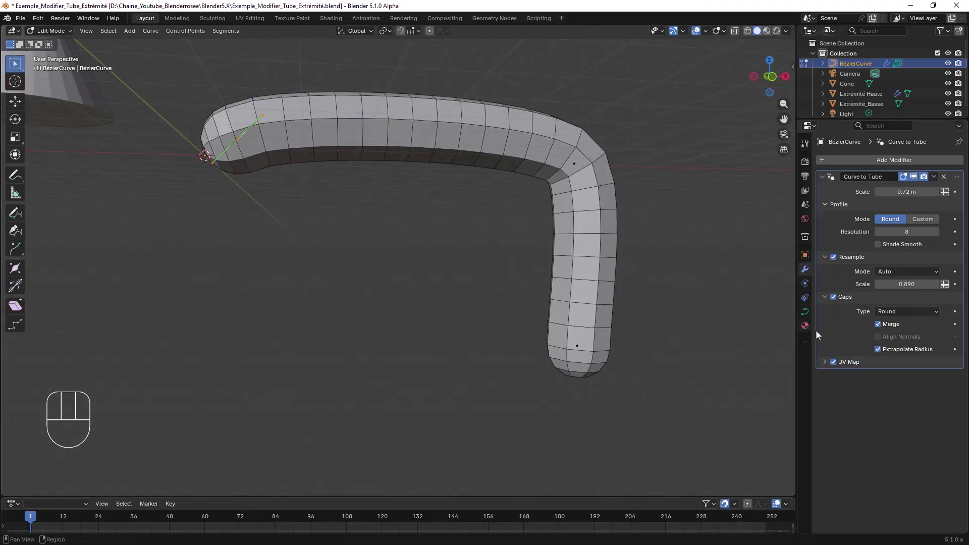
# - Set the tube's cap type to Custom, with the separate cap objects and the whole tube in view
pyautogui.click(883, 311)
pyautogui.click(889, 345)
pyautogui.moveTo(596, 293); pyautogui.dragTo(566, 333, button='middle')
pyautogui.scroll(-4, 561, 296)
pyautogui.moveTo(561, 297)
pyautogui.keyDown('shift'); pyautogui.mouseDown(button='middle')
pyautogui.moveTo(604, 306)
pyautogui.moveTo(575, 289)
pyautogui.mouseUp(button='middle'); pyautogui.keyUp('shift')
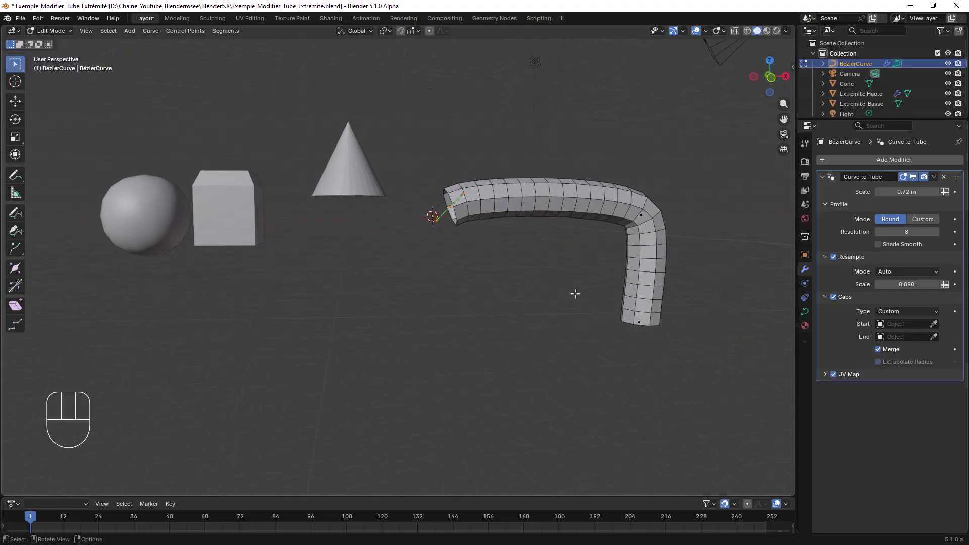
# - Return to Object Mode, reselect the tube and assign the box-shaped Extrémité_Basse object as its Start cap
pyautogui.press('Tab')
pyautogui.click(241, 214)
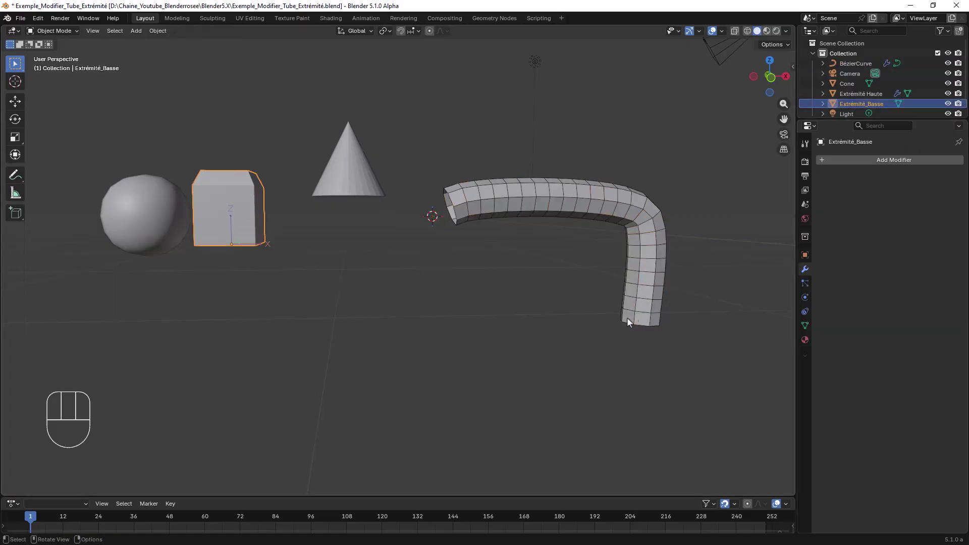
pyautogui.click(157, 195)
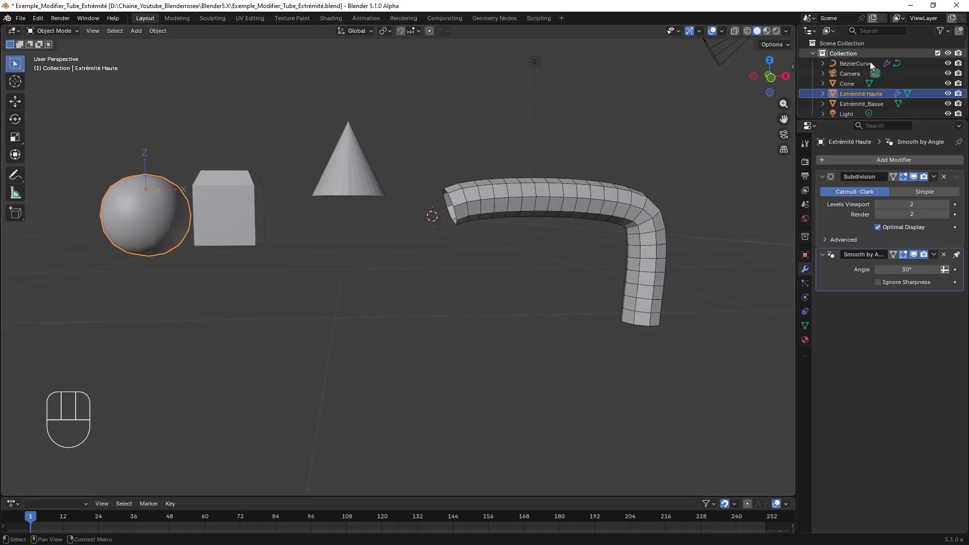
pyautogui.click(651, 261)
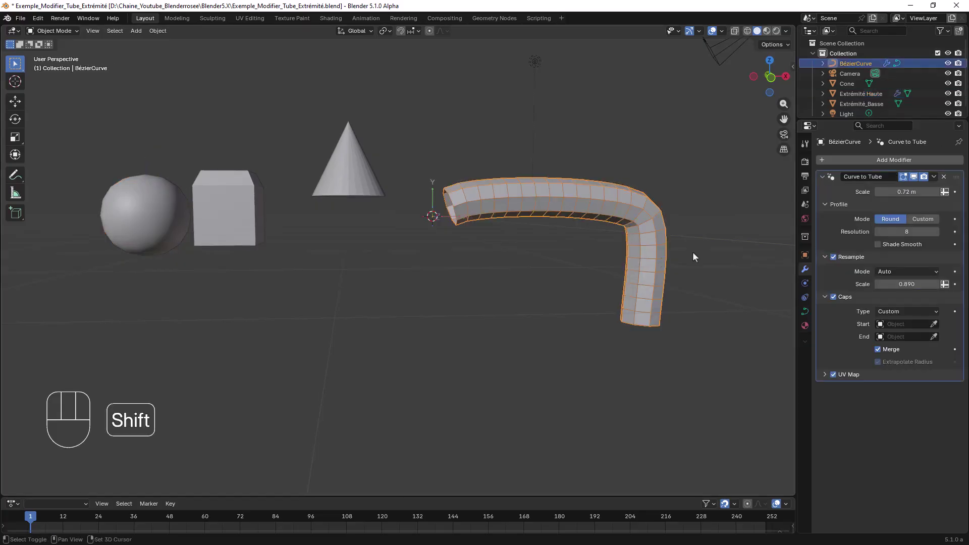
pyautogui.keyDown('shift'); pyautogui.moveTo(662, 257); pyautogui.dragTo(621, 245, button='middle'); pyautogui.keyUp('shift')
pyautogui.click(934, 325)
pyautogui.click(211, 188)
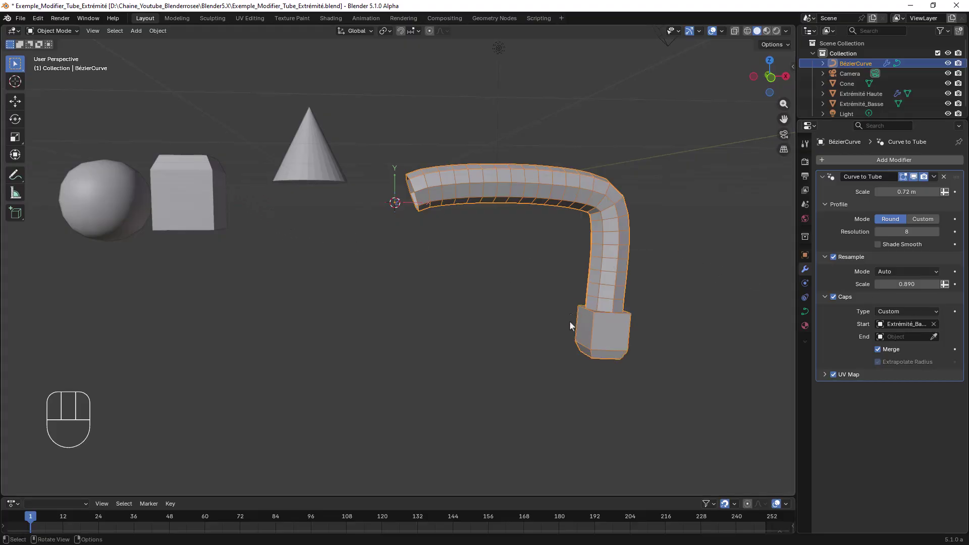
# - Examine in Edit Mode how the box-shaped start cap joins the tube's lower end, and return to Object Mode
pyautogui.moveTo(605, 335); pyautogui.dragTo(592, 352, button='middle')
pyautogui.press('Tab')
pyautogui.scroll(4, 506, 335)
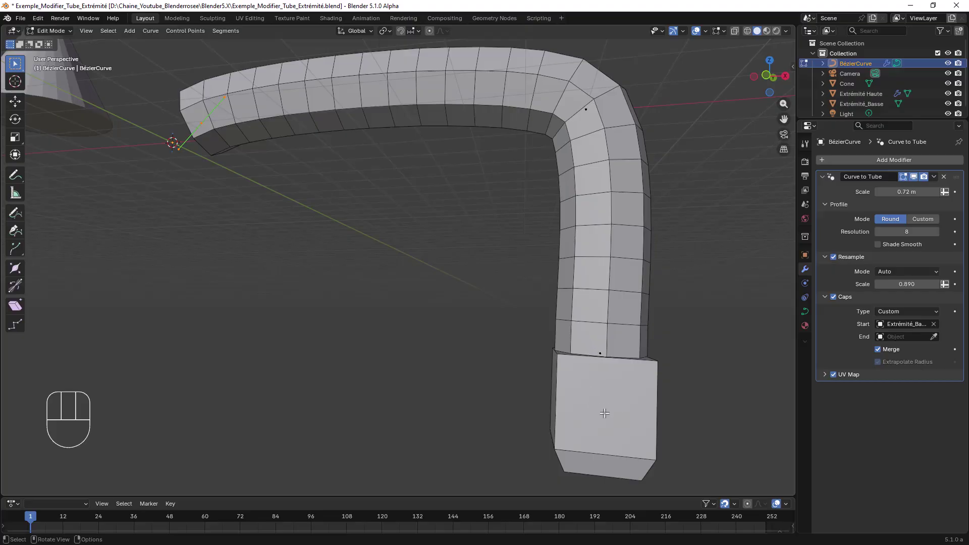
pyautogui.scroll(-3, 611, 328)
pyautogui.scroll(-1, 612, 328)
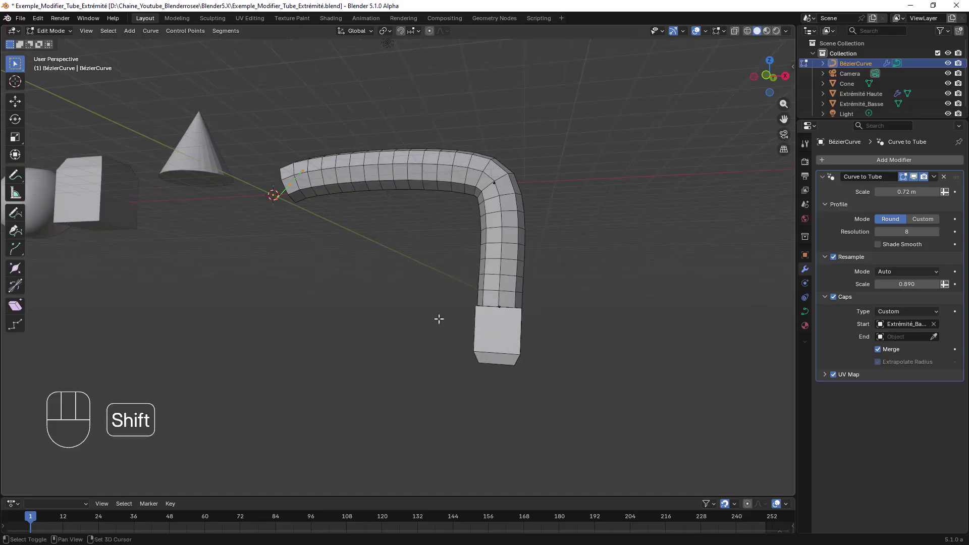
pyautogui.keyDown('shift'); pyautogui.moveTo(440, 320); pyautogui.dragTo(617, 355, button='middle'); pyautogui.keyUp('shift')
pyautogui.moveTo(542, 329); pyautogui.dragTo(562, 338, button='middle')
pyautogui.press('Tab')
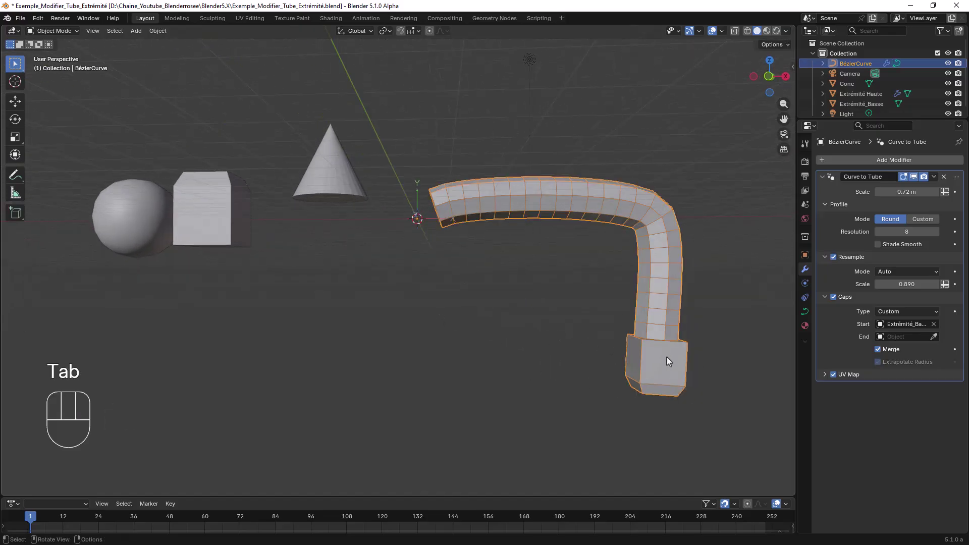
pyautogui.keyDown('shift'); pyautogui.moveTo(669, 359); pyautogui.dragTo(674, 381, button='middle'); pyautogui.keyUp('shift')
# - Select the Extrémité_Basse box and turn off the Affect Only Origins transform option
pyautogui.click(238, 239)
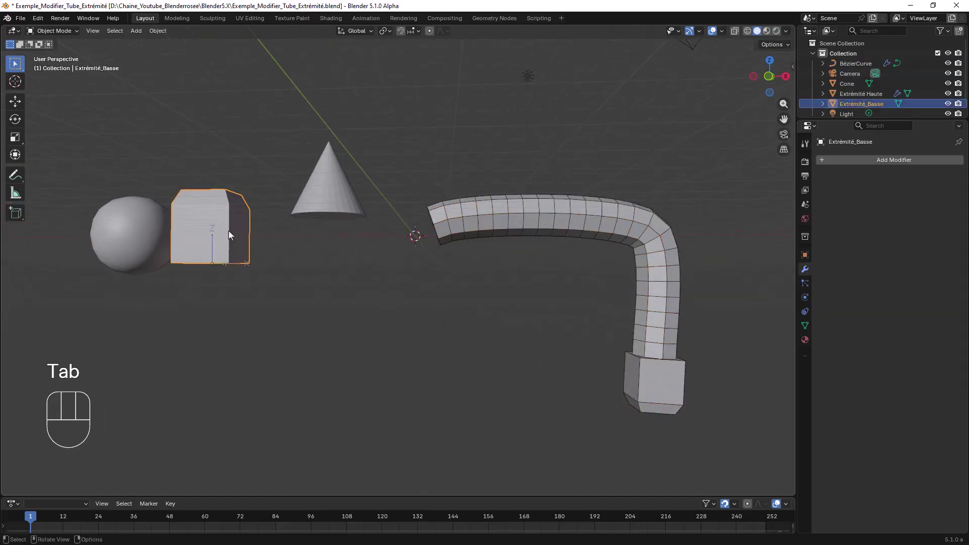
pyautogui.moveTo(239, 239); pyautogui.dragTo(289, 279, button='middle')
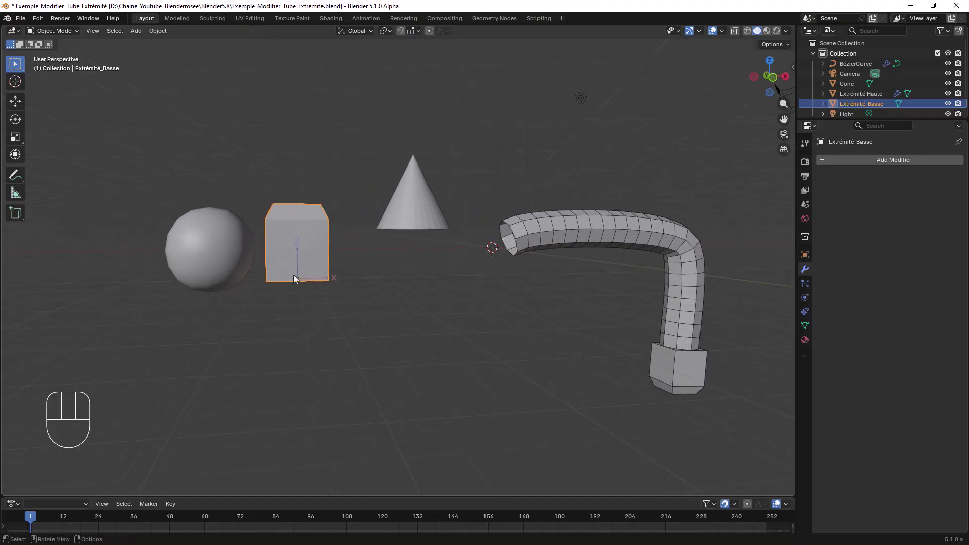
pyautogui.click(788, 44)
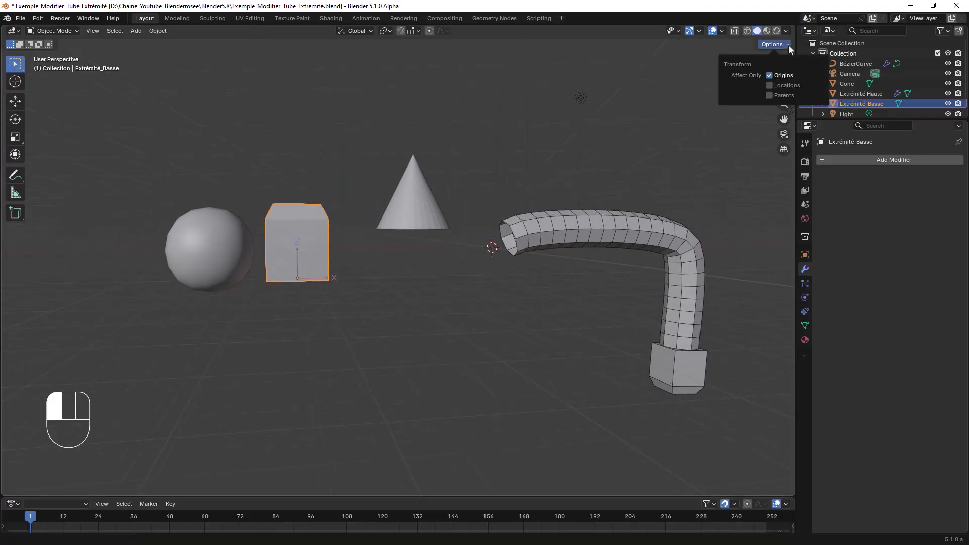
pyautogui.click(769, 75)
# - Select the bottom face of the Extrémité_Basse box in Edit Mode and snap the 3D cursor to it
pyautogui.moveTo(340, 230); pyautogui.dragTo(313, 245, button='middle')
pyautogui.press('Tab')
pyautogui.click(293, 288)
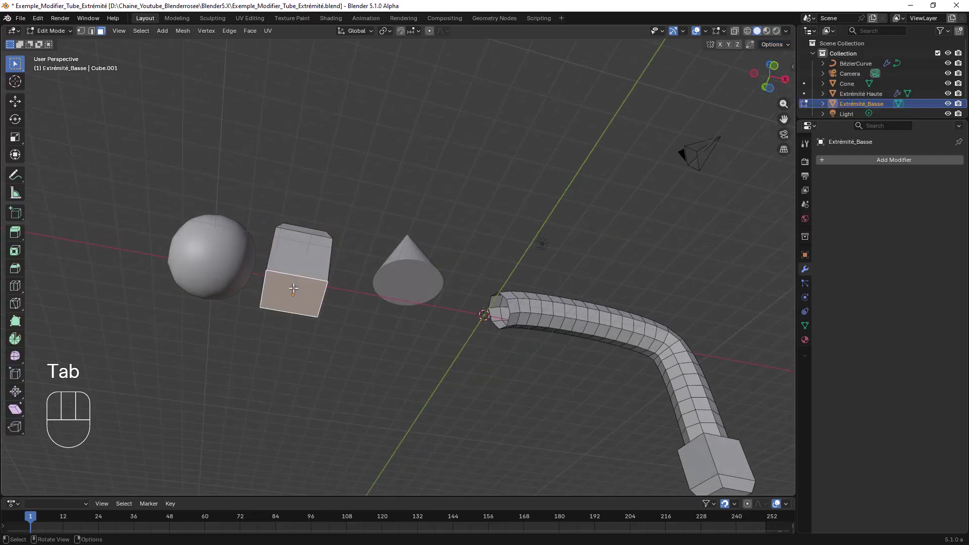
pyautogui.hotkey('shift', 's')
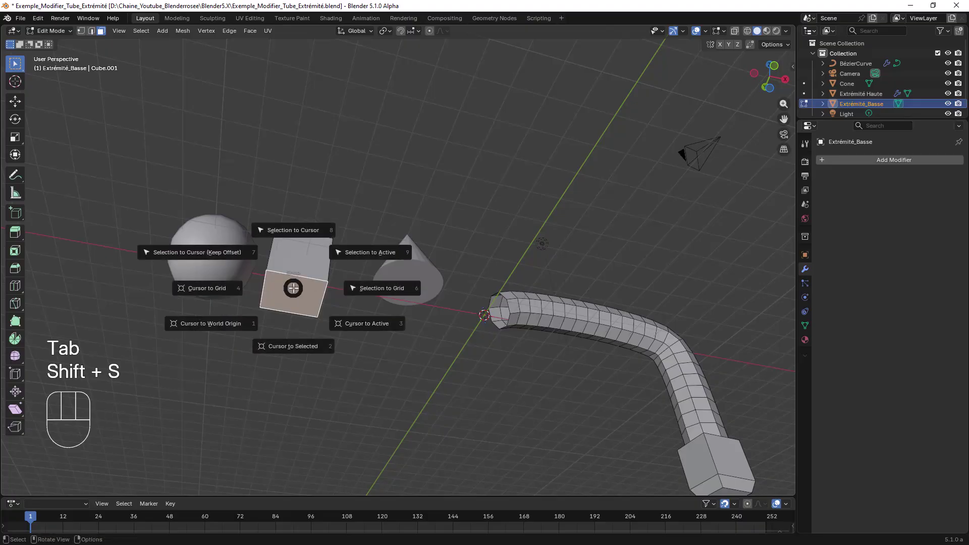
pyautogui.click(295, 346)
# - Return to Object Mode and set the Extrémité_Basse box's origin to the 3D cursor
pyautogui.press('Tab')
pyautogui.rightClick(295, 289)
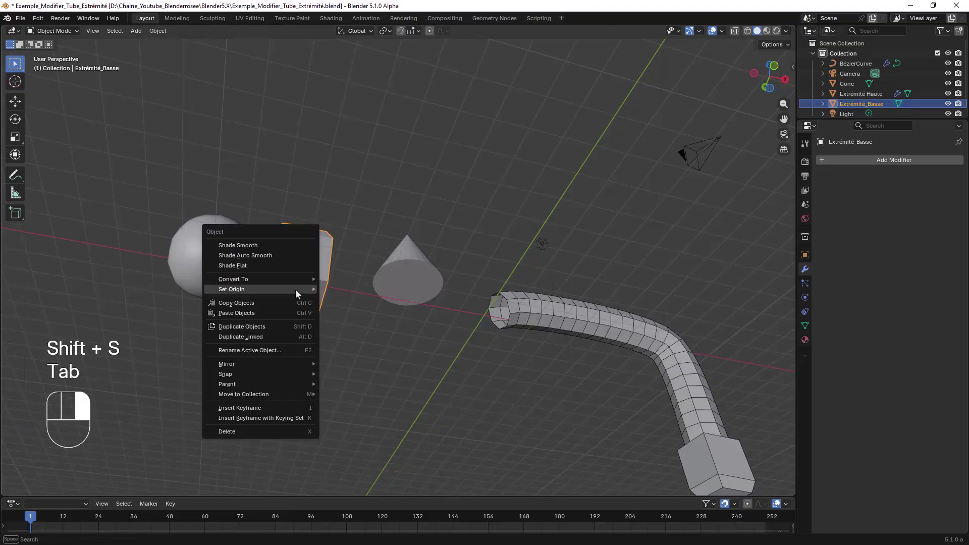
pyautogui.moveTo(301, 289)
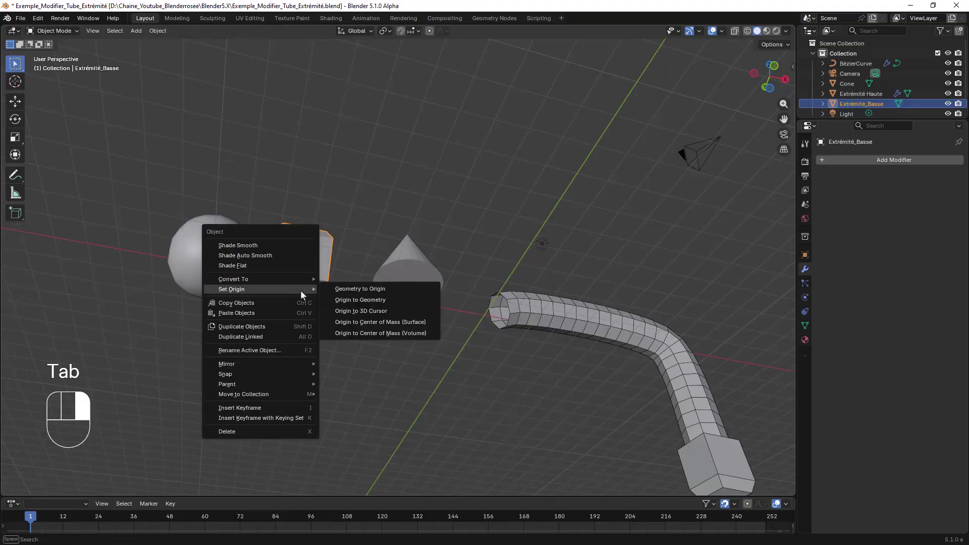
pyautogui.click(365, 311)
pyautogui.moveTo(316, 285); pyautogui.dragTo(313, 338, button='middle')
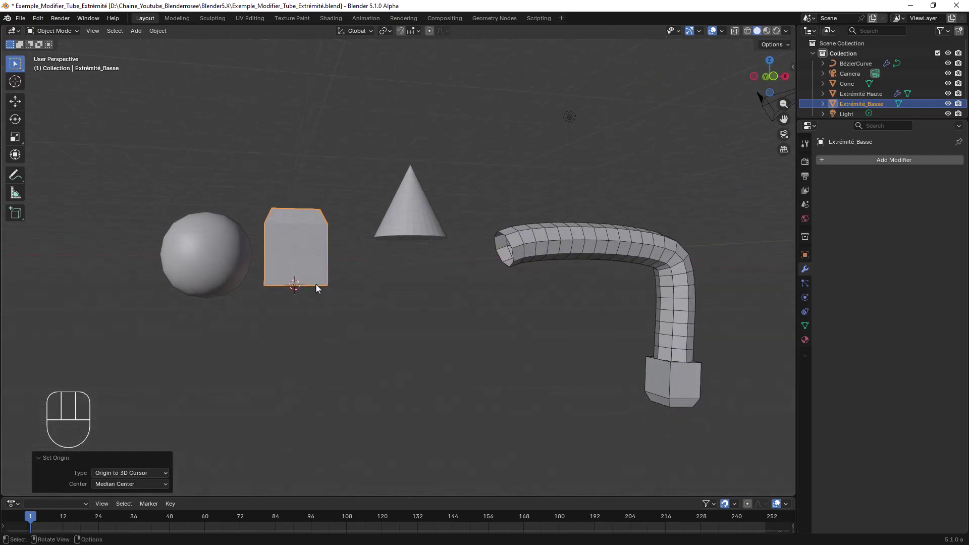
# - Select the bent tube and assign the sphere-shaped Extrémité Haute object as its End cap
pyautogui.click(199, 242)
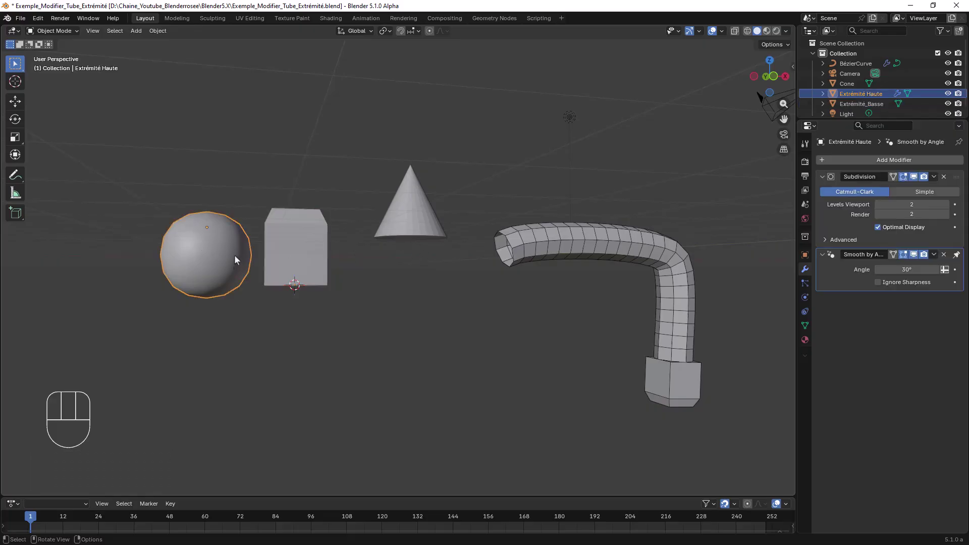
pyautogui.click(560, 244)
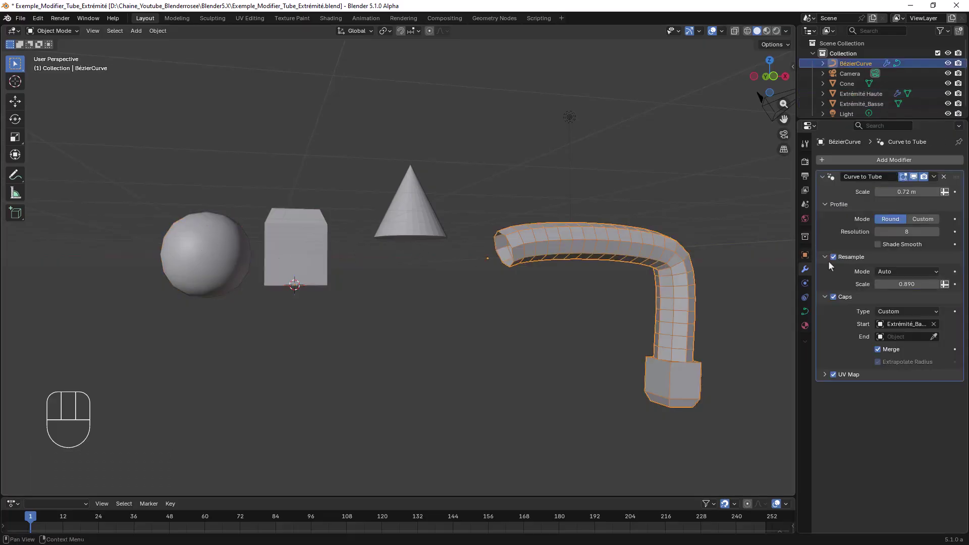
pyautogui.click(933, 336)
pyautogui.click(225, 232)
pyautogui.moveTo(518, 267); pyautogui.dragTo(448, 281, button='middle')
pyautogui.keyDown('shift'); pyautogui.moveTo(596, 338); pyautogui.dragTo(543, 327, button='middle'); pyautogui.keyUp('shift')
# - Move the curve's lower control point freely outward and upward in Edit Mode so the custom cap follows it
pyautogui.press('Tab')
pyautogui.moveTo(462, 310); pyautogui.dragTo(554, 423)
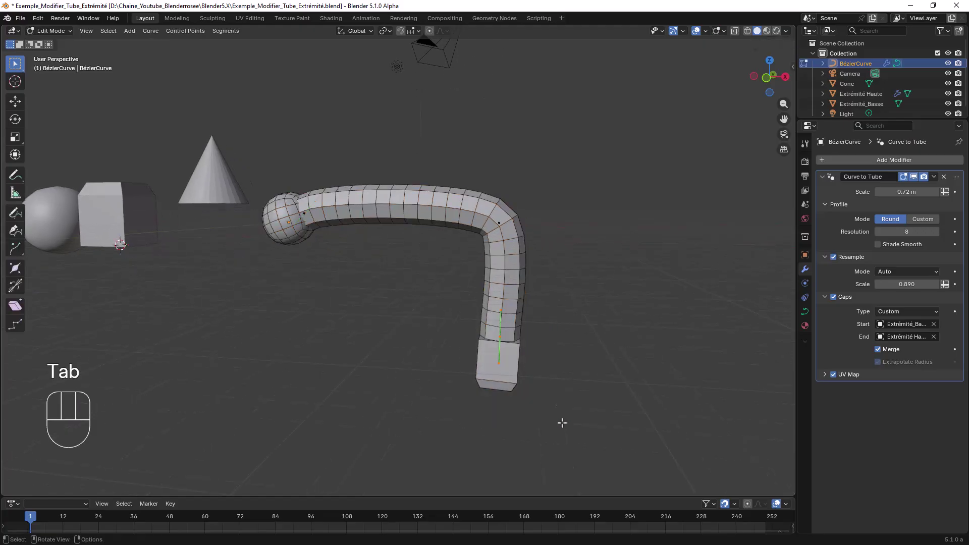
pyautogui.press('g')
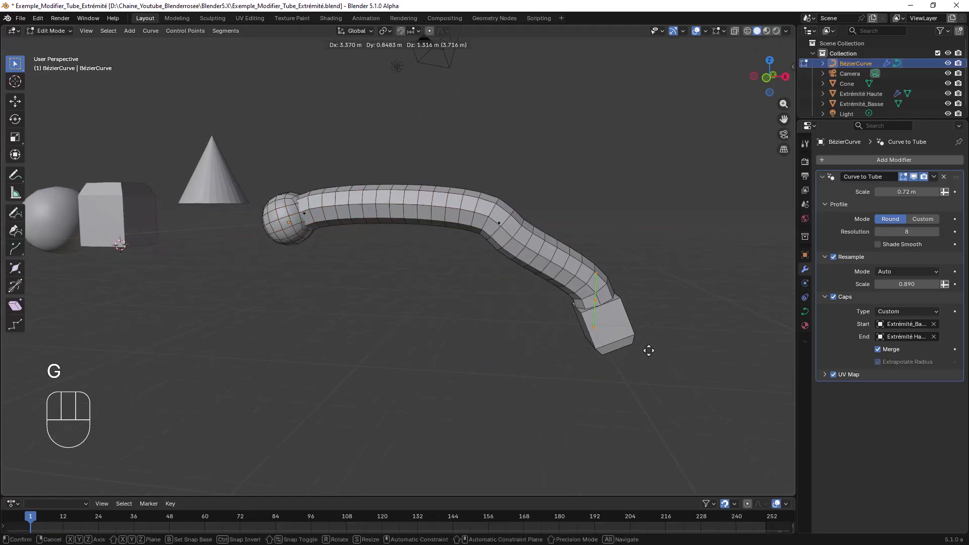
pyautogui.click(737, 214)
pyautogui.moveTo(438, 317); pyautogui.dragTo(490, 310, button='middle')
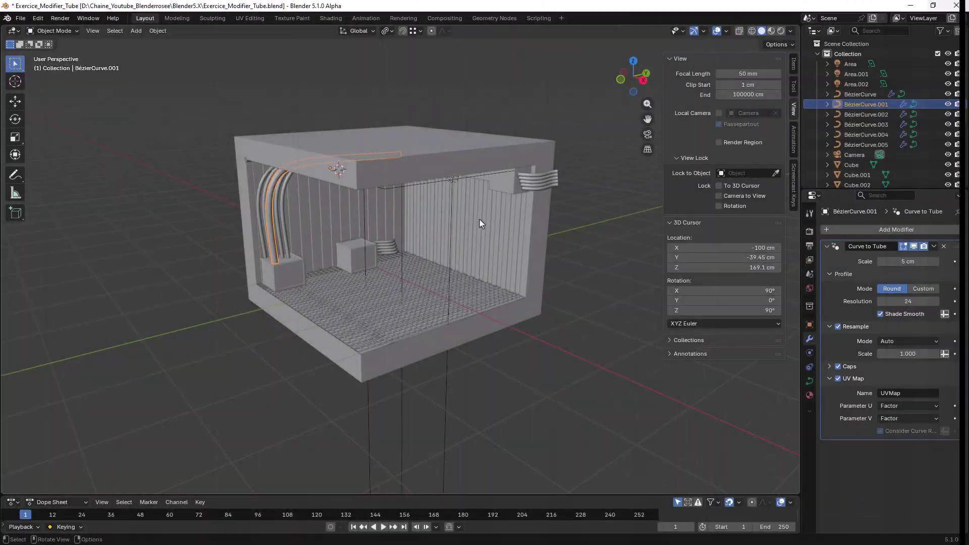
# - Look over the room scene with the curved tubes and render its image
pyautogui.moveTo(480, 222); pyautogui.dragTo(479, 220, button='middle')
pyautogui.scroll(6, 478, 220)
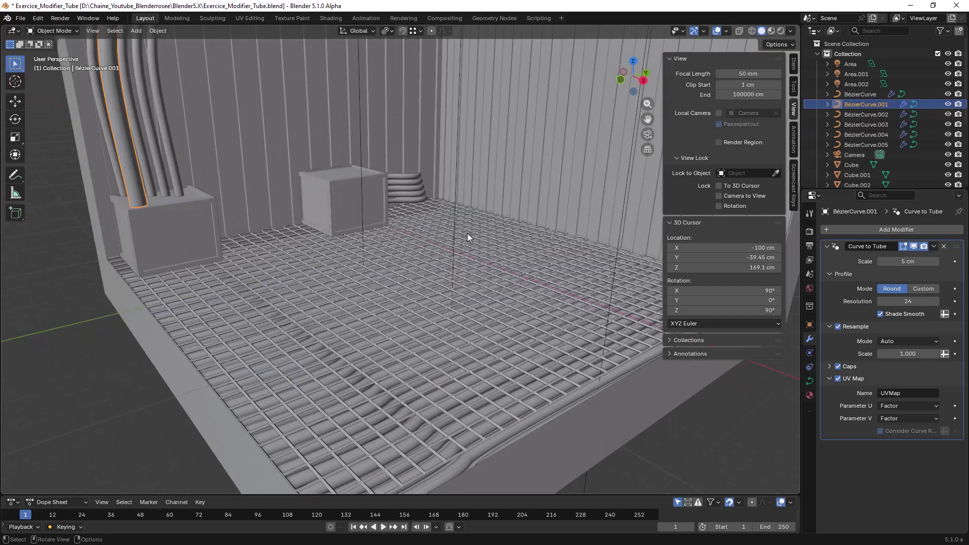
pyautogui.scroll(-8, 467, 233)
pyautogui.moveTo(475, 206); pyautogui.dragTo(469, 201, button='middle')
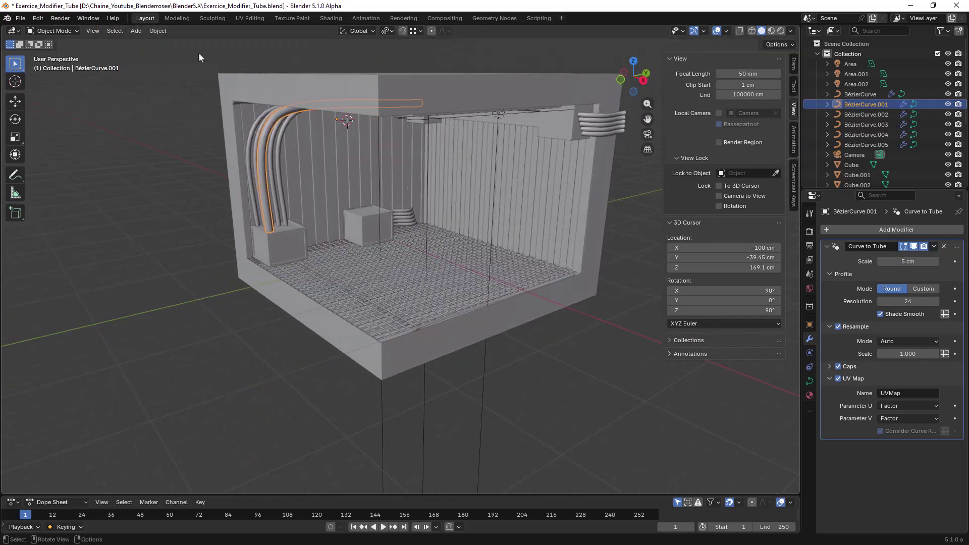
pyautogui.click(61, 18)
pyautogui.click(81, 30)
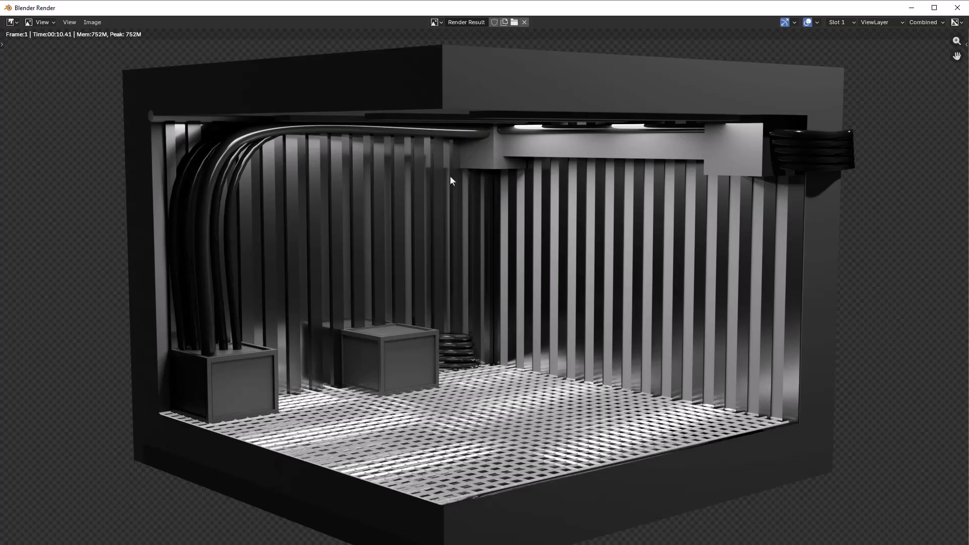
# - Close the render result and choose Factor as Parameter U in the selected tube's UV Map settings
pyautogui.click(957, 8)
pyautogui.moveTo(570, 193)
pyautogui.mouseDown(button='middle')
pyautogui.moveTo(560, 191)
pyautogui.moveTo(568, 198)
pyautogui.mouseUp(button='middle')
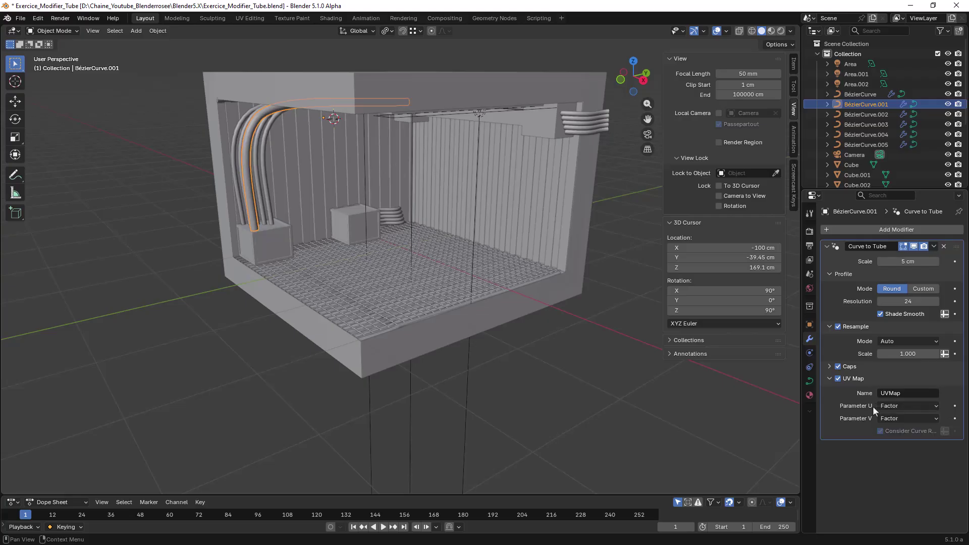
pyautogui.click(891, 407)
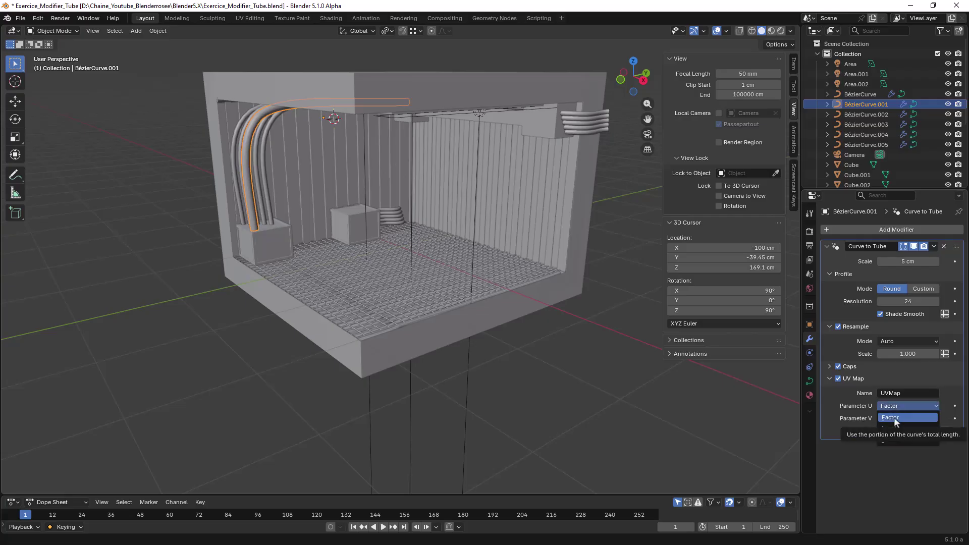
pyautogui.click(895, 418)
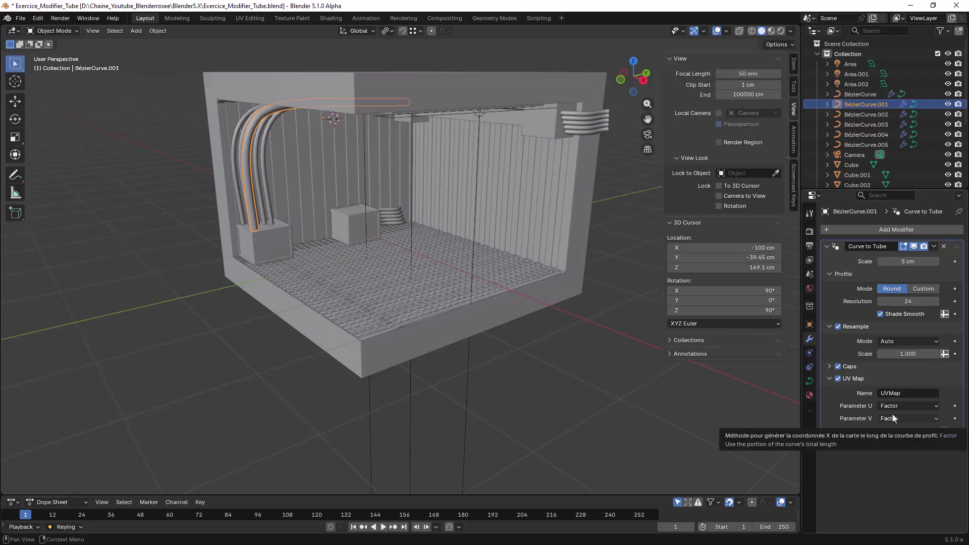
pyautogui.click(902, 407)
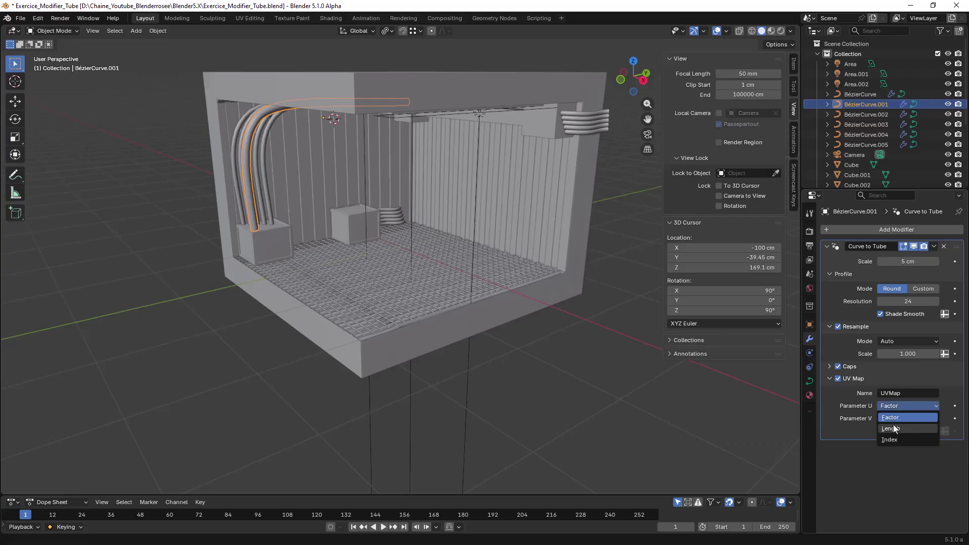
pyautogui.click(942, 383)
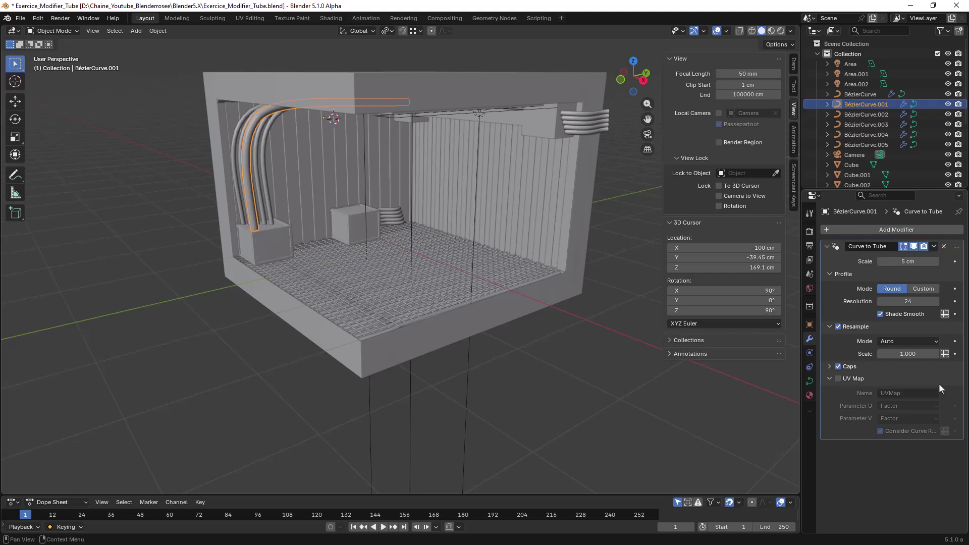
pyautogui.click(838, 379)
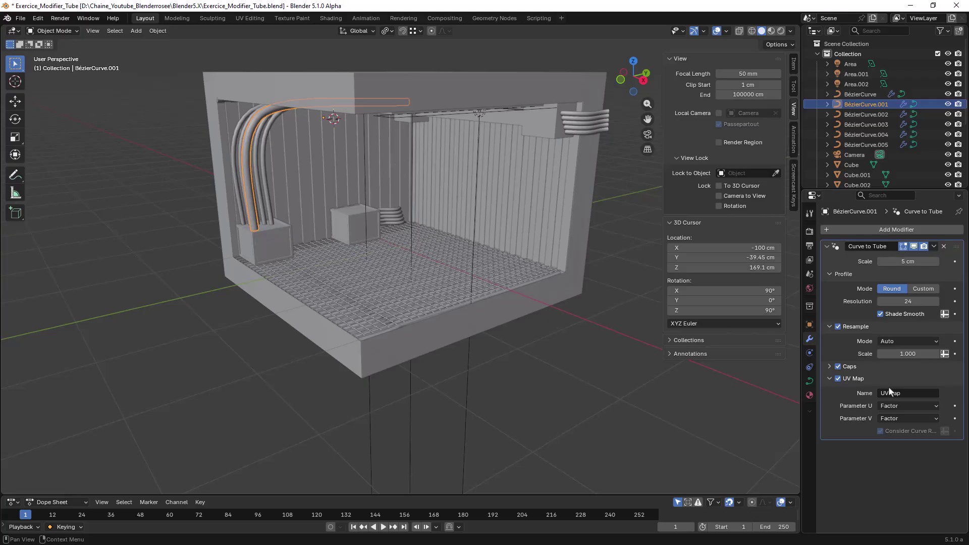
# - Try Length and Index in turn as Parameter U of the tube's UV map
pyautogui.click(896, 406)
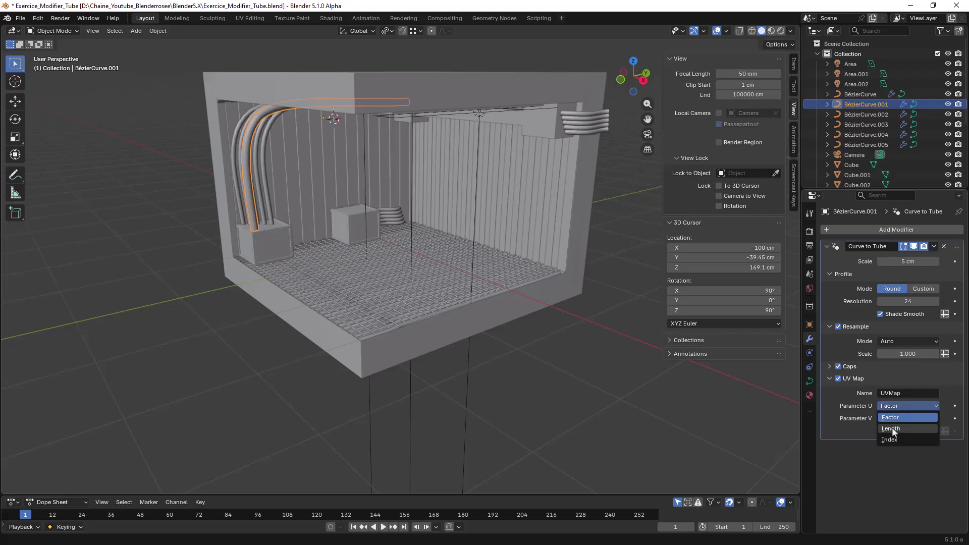
pyautogui.click(892, 428)
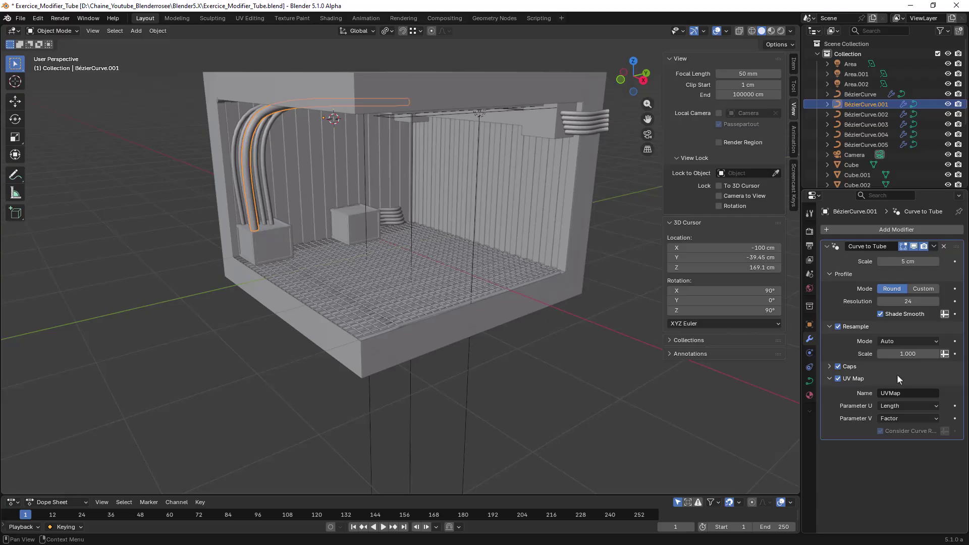
pyautogui.click(894, 407)
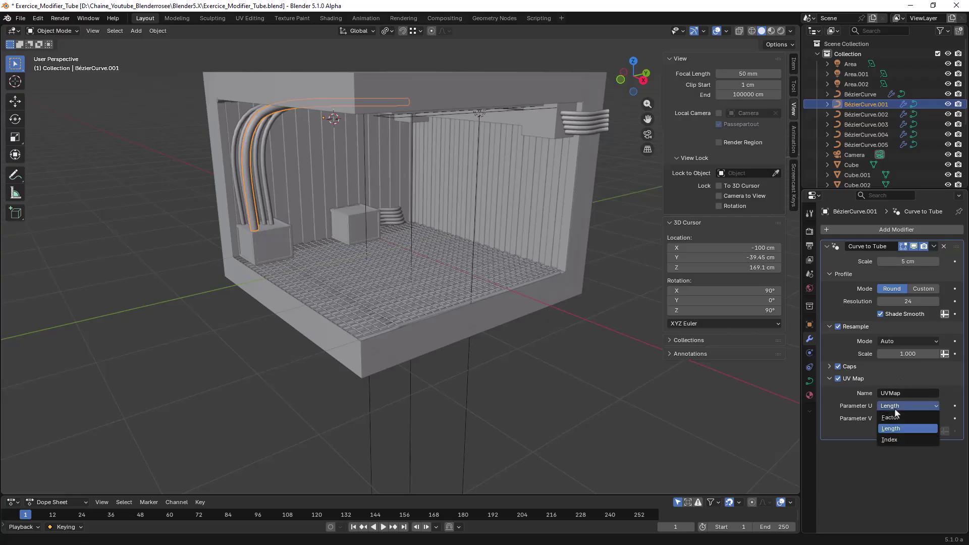
pyautogui.click(889, 443)
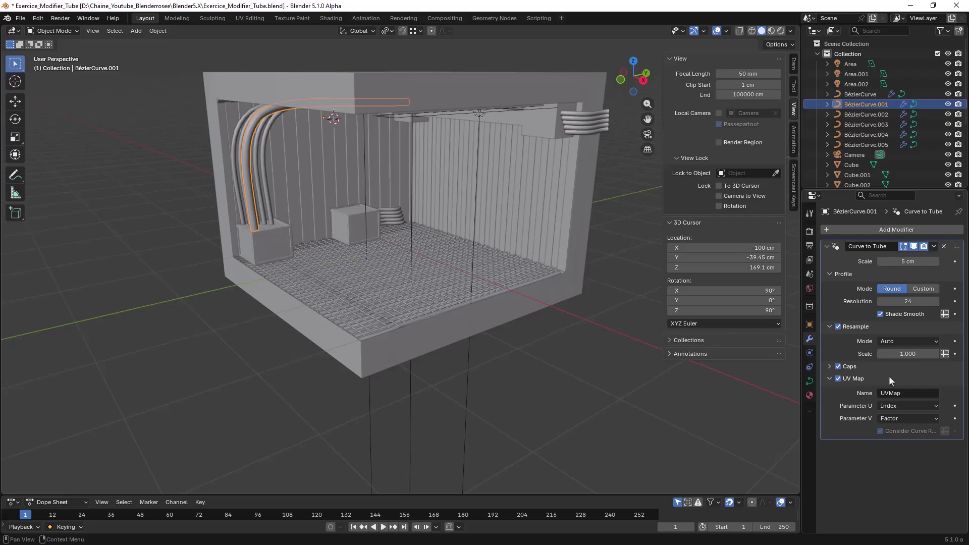
# - Set both Parameter U and Parameter V of the tube's UV map to Length
pyautogui.click(891, 406)
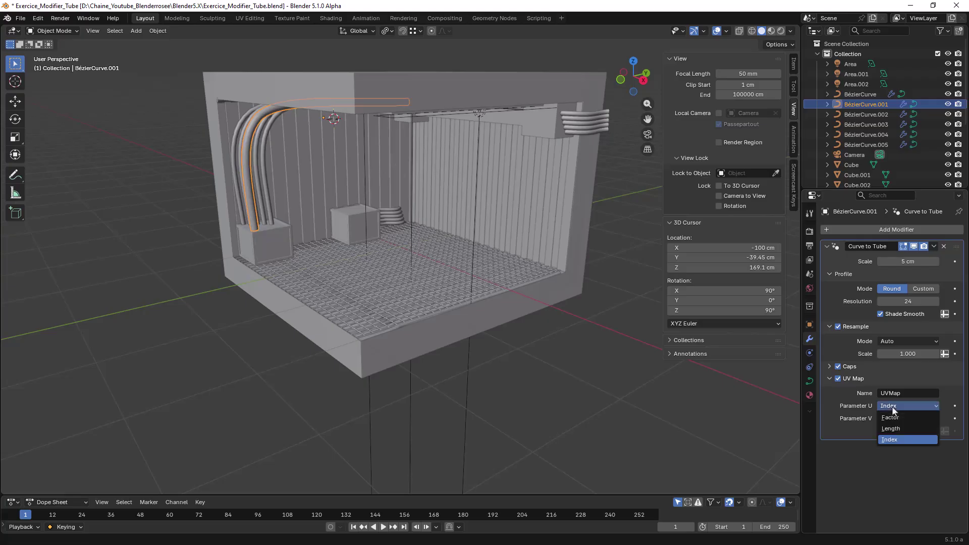
pyautogui.click(895, 427)
pyautogui.click(895, 421)
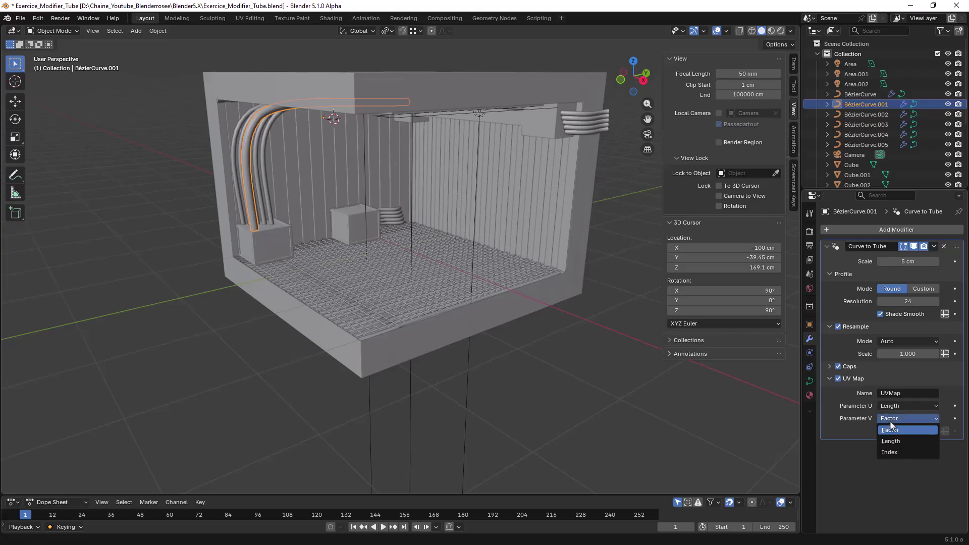
pyautogui.click(894, 438)
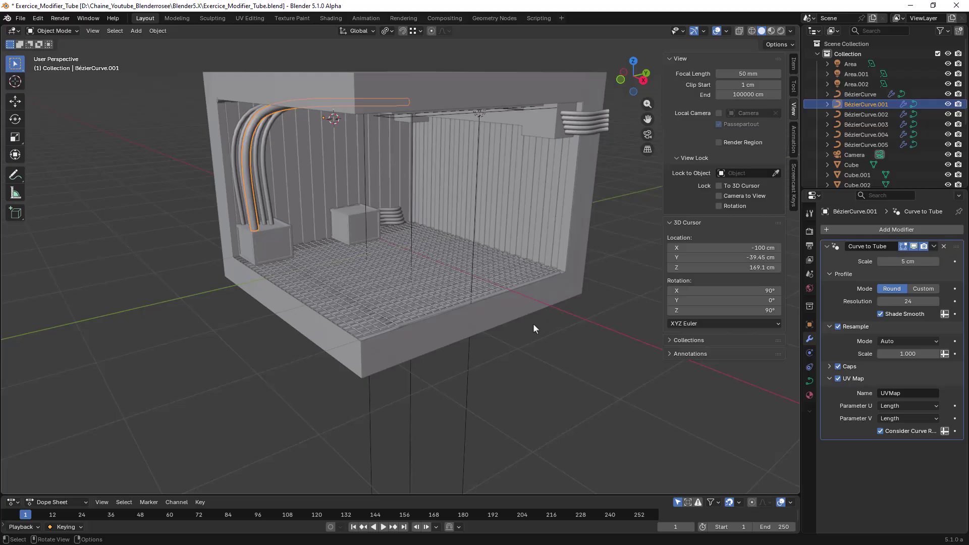
pyautogui.hotkey('shift', 'a')
pyautogui.moveTo(524, 346)
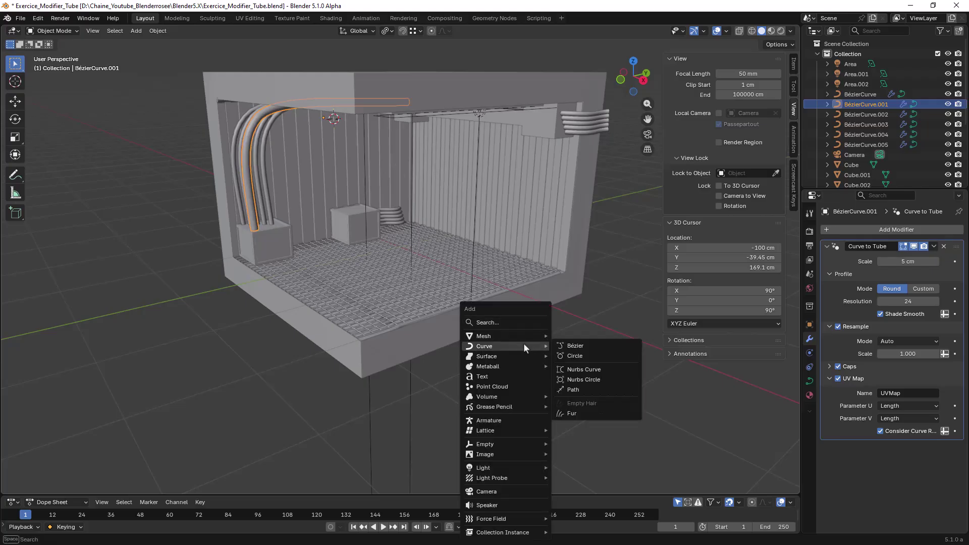
pyautogui.press('Escape')
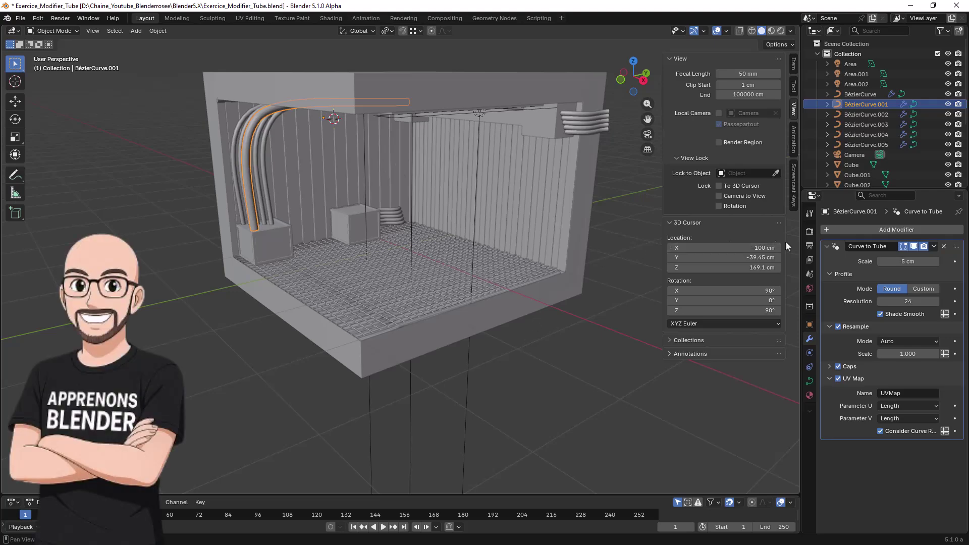
pyautogui.click(843, 230)
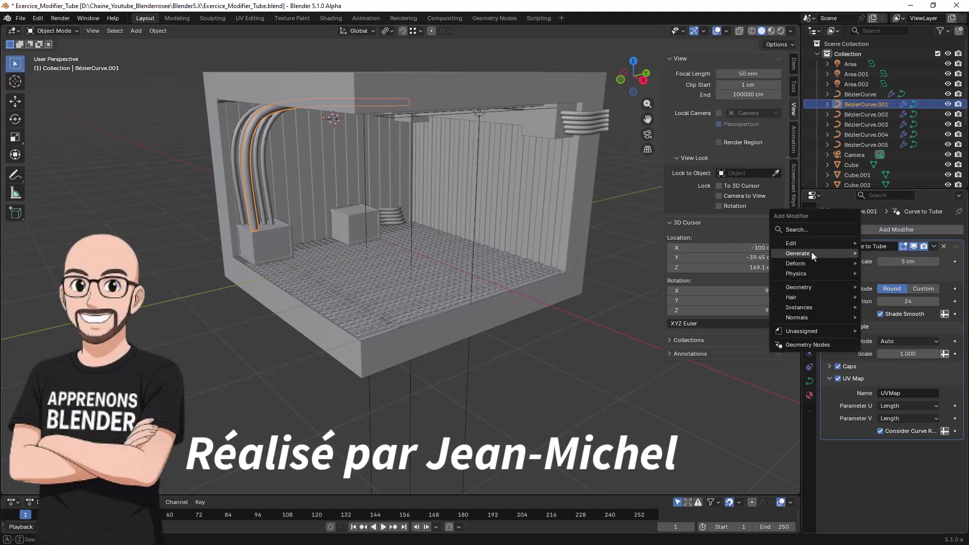
pyautogui.moveTo(811, 252)
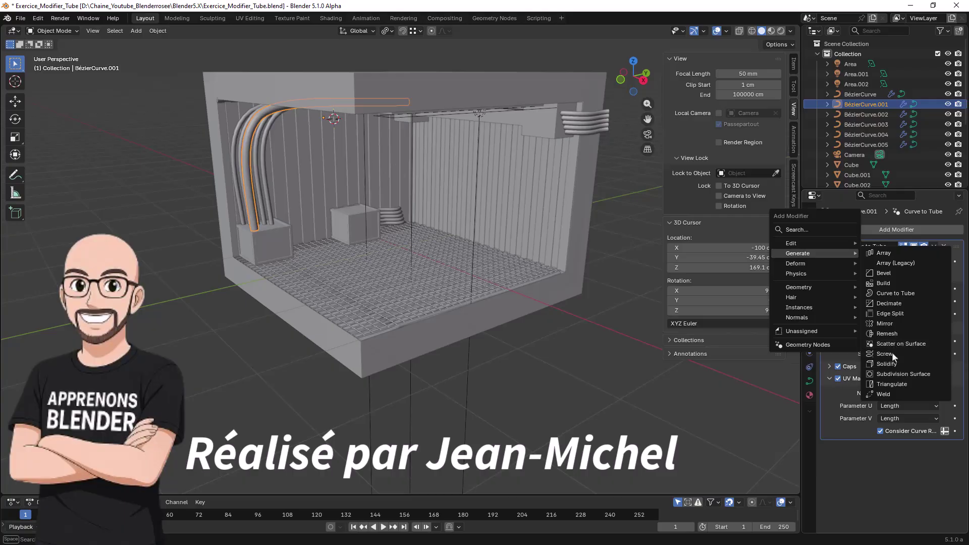
pyautogui.moveTo(826, 266)
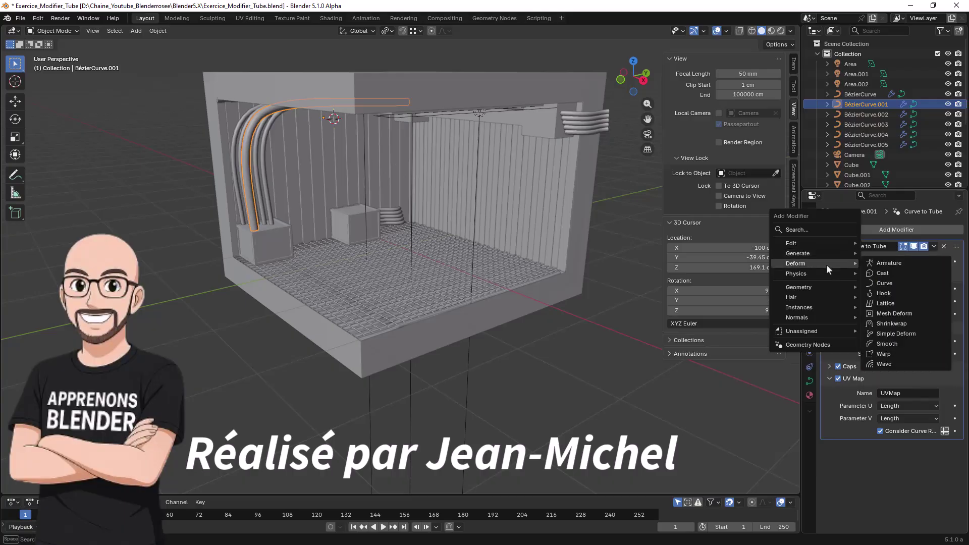